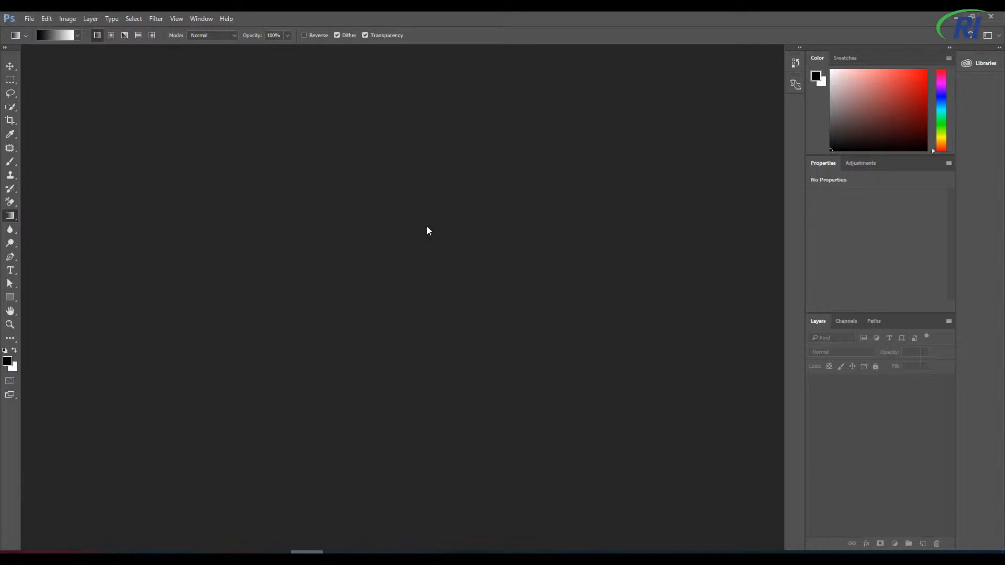
left_click(32, 20)
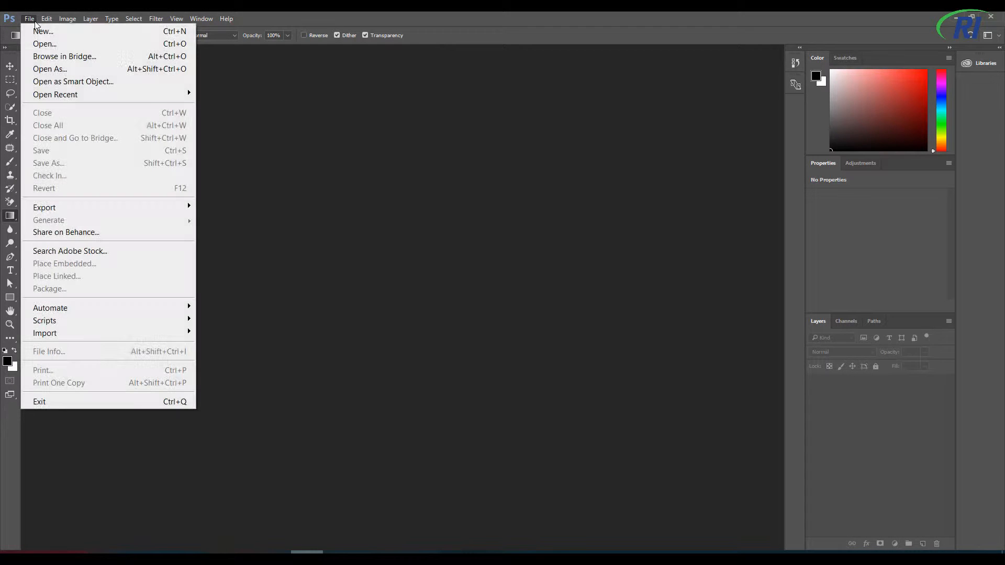
left_click(39, 45)
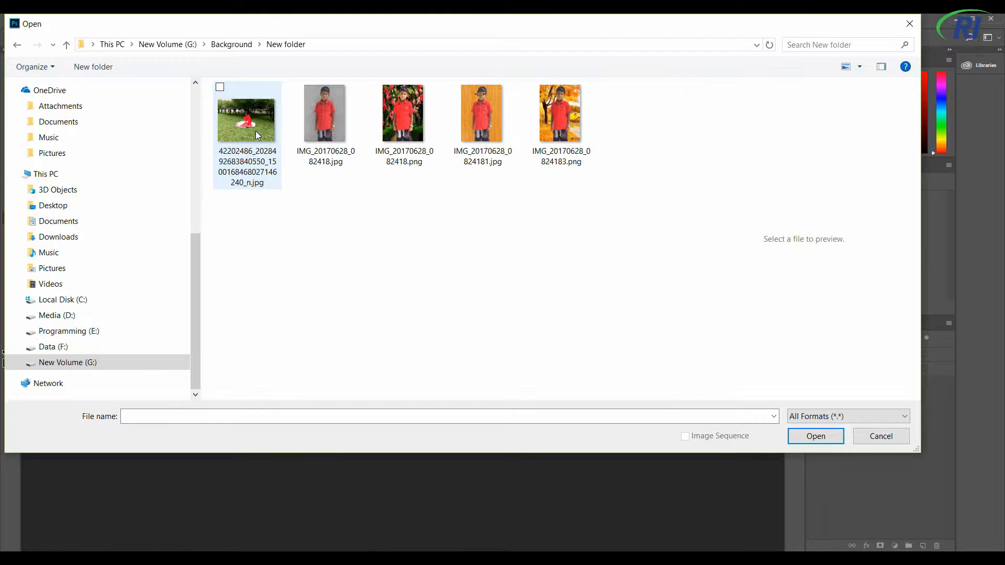
left_click(255, 131)
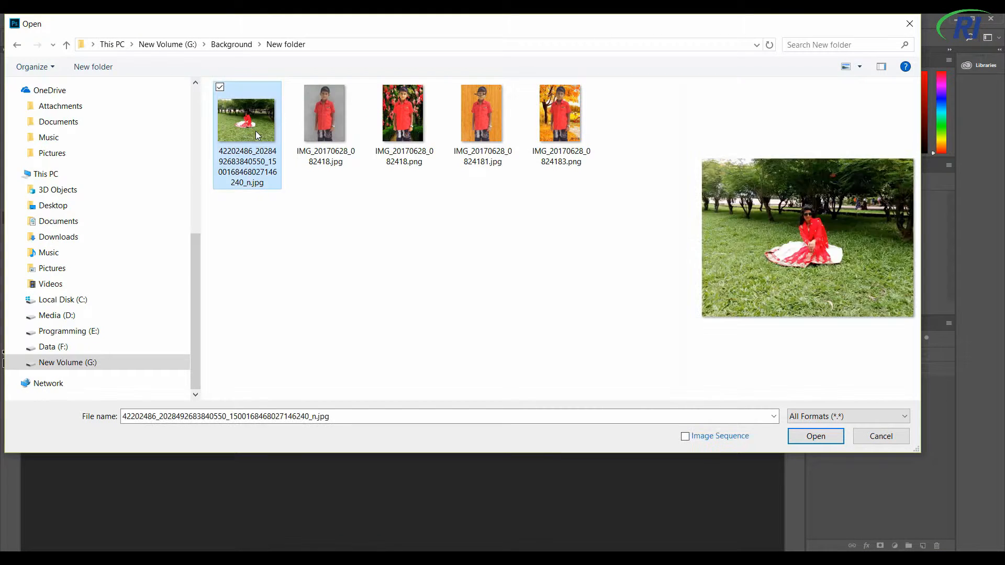
left_click(830, 439)
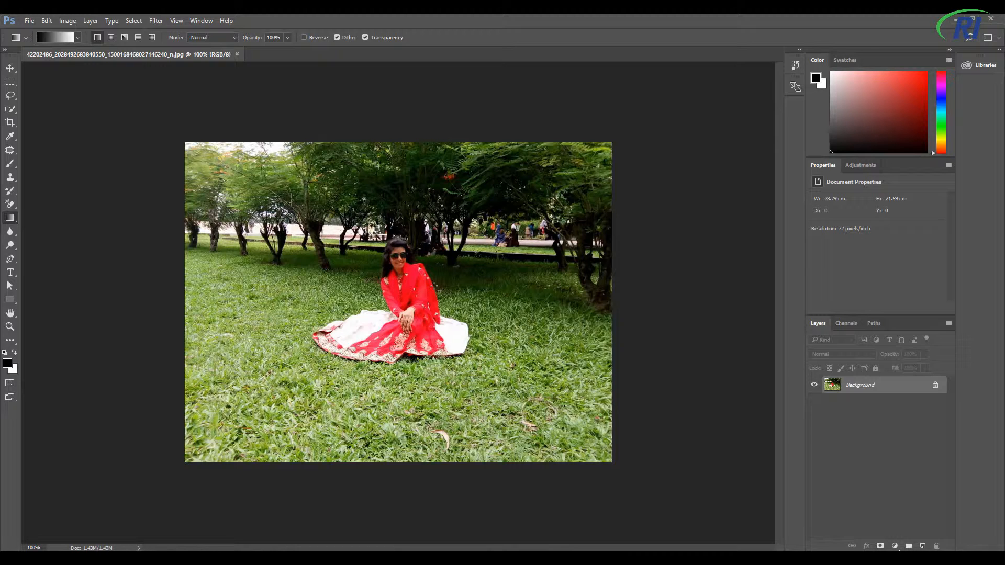
- Duplicate the Background layer and hide the original beneath the copy
scroll(434, 286, "up", 2)
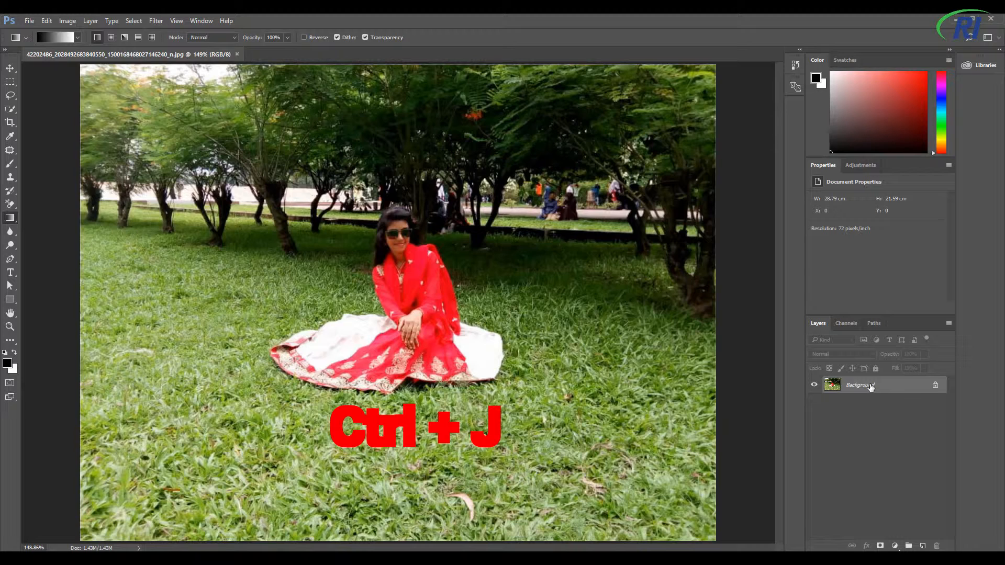
key("ctrl+j")
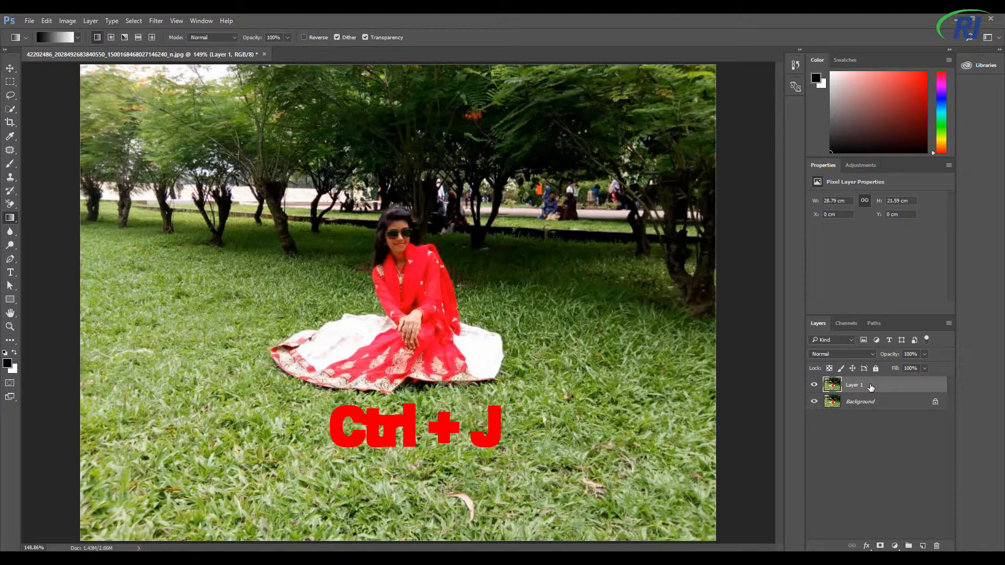
left_click(814, 402)
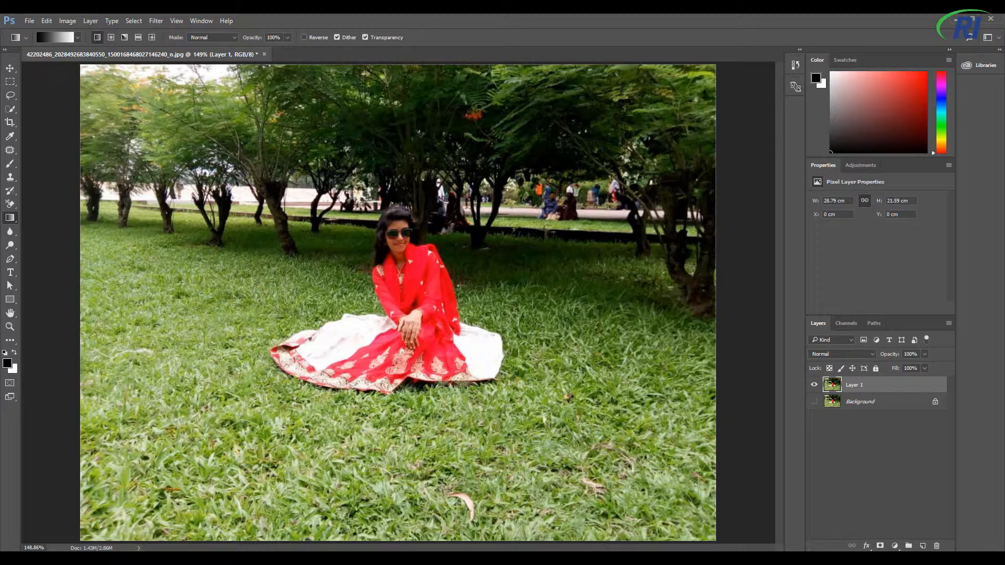
- Select the seated woman and her dress on Layer 1 using the Quick Selection tool in add mode with a smaller brush
left_click(13, 100)
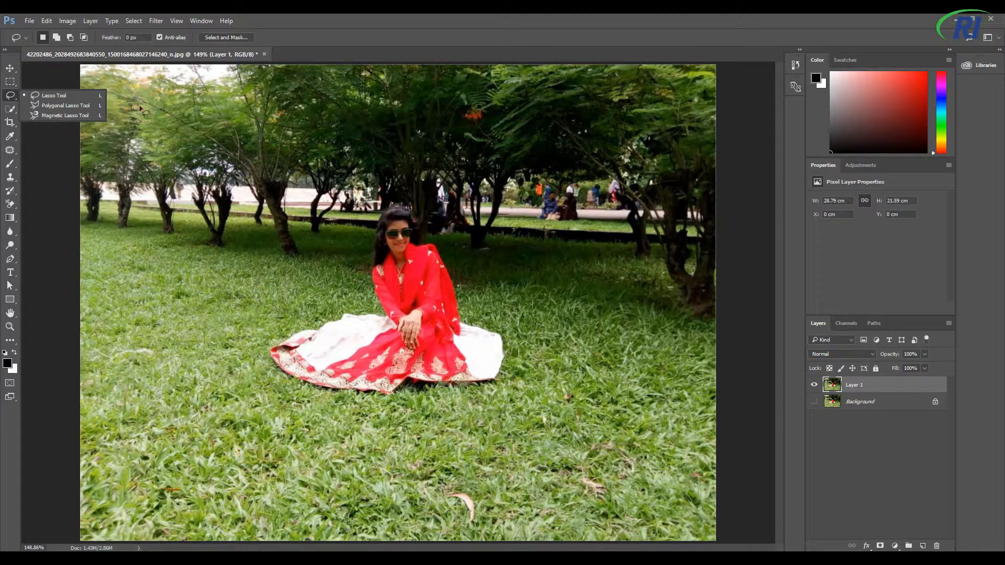
left_click(10, 108)
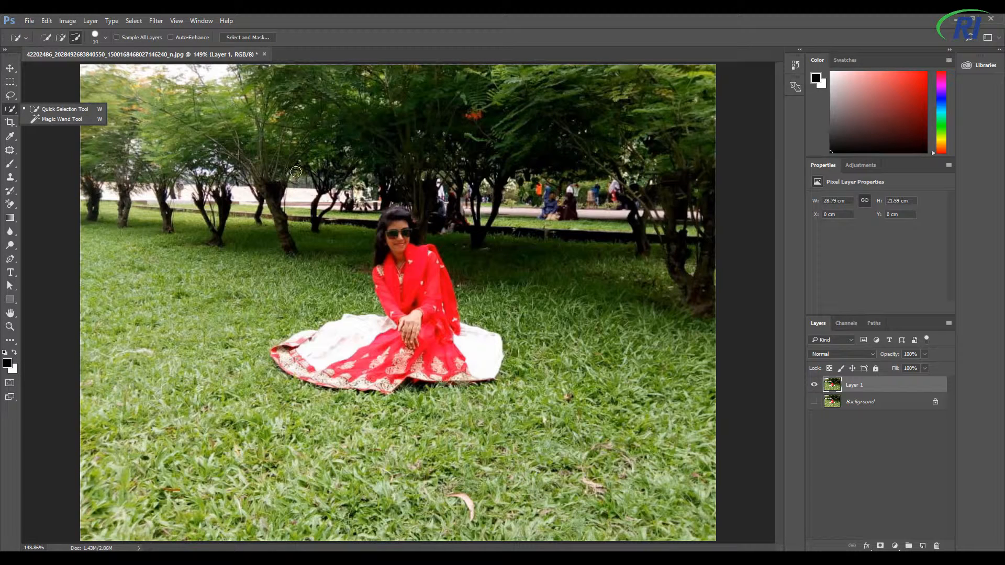
left_click(106, 37)
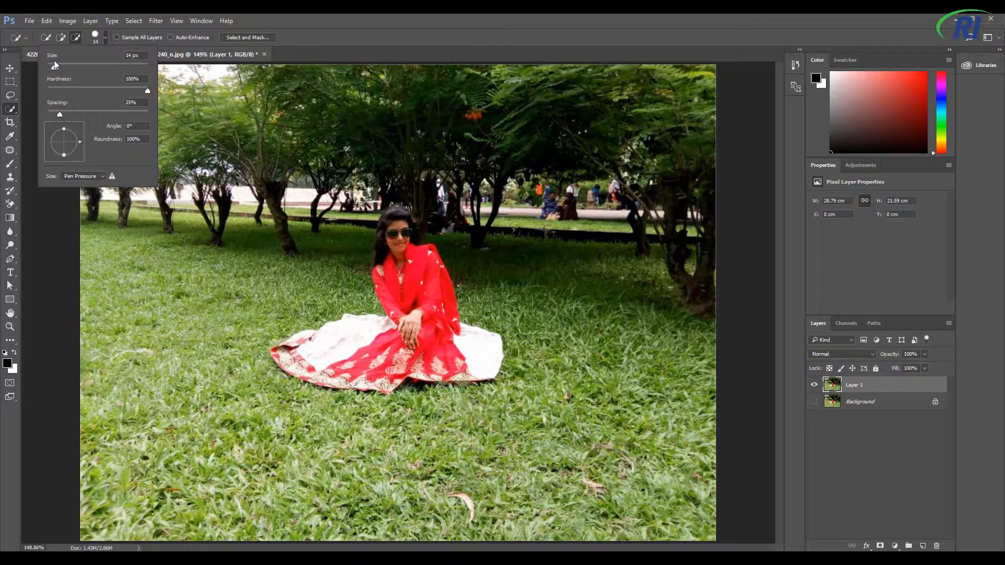
left_click(51, 65)
left_click(60, 38)
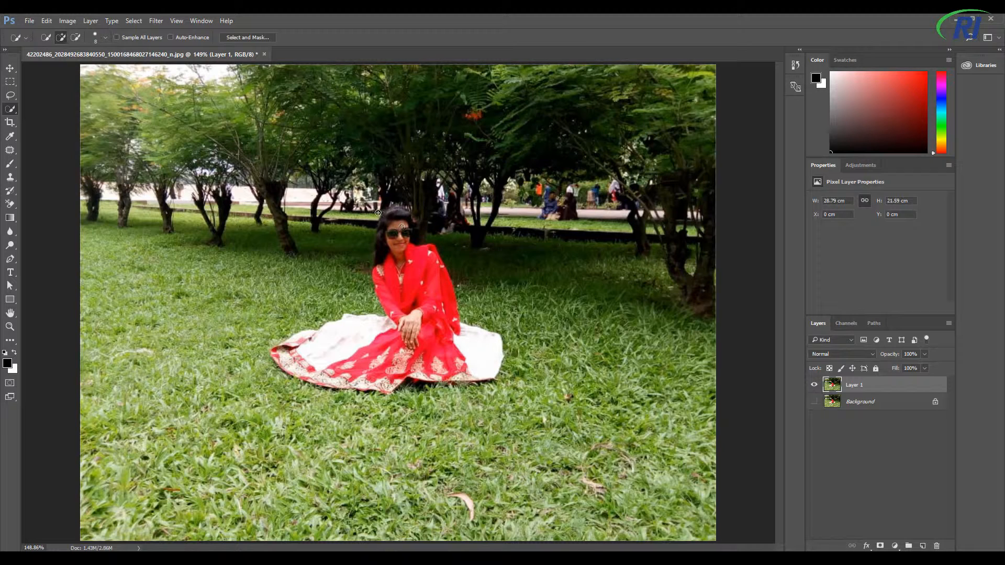
mouse_move(395, 215)
left_mouse_down()
mouse_move(397, 348)
mouse_move(382, 348)
mouse_move(367, 372)
mouse_move(338, 372)
mouse_move(343, 381)
mouse_move(277, 354)
left_mouse_up()
mouse_move(457, 372)
left_mouse_down()
mouse_move(474, 366)
mouse_move(456, 336)
left_mouse_up()
mouse_move(398, 225)
left_mouse_down()
mouse_move(406, 231)
mouse_move(405, 217)
mouse_move(387, 216)
mouse_move(385, 243)
left_mouse_up()
- Subtract the background patch between the hair and shoulder from the selection, and add the red shawl's shoulder edge back in
key("ctrl+plus")
key("ctrl+plus")
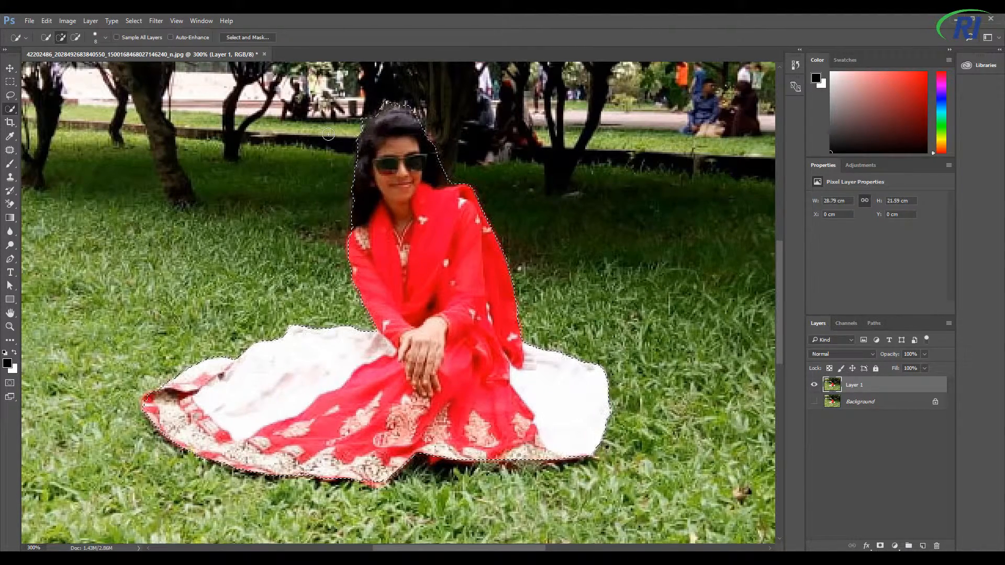
left_click(76, 37)
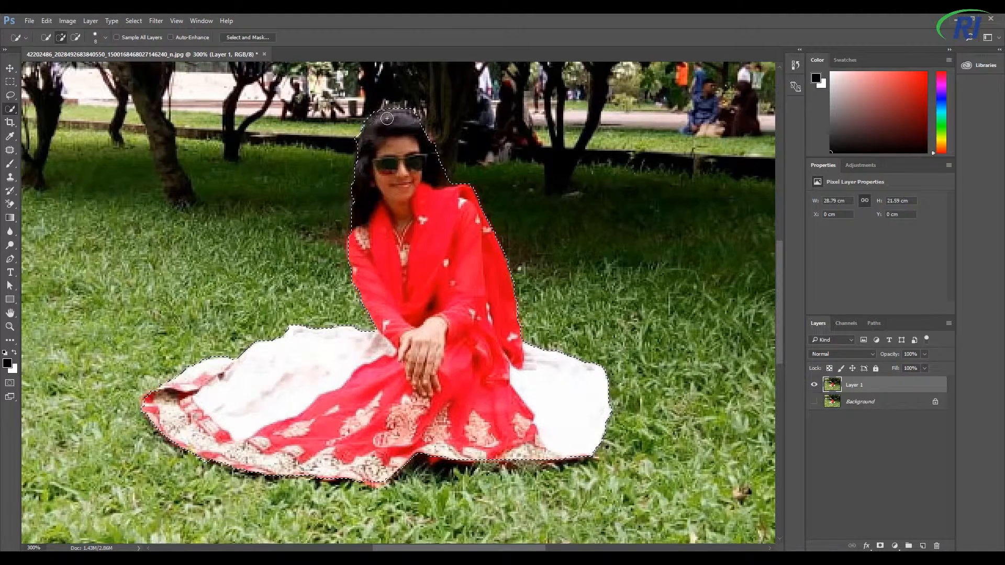
key("alt")
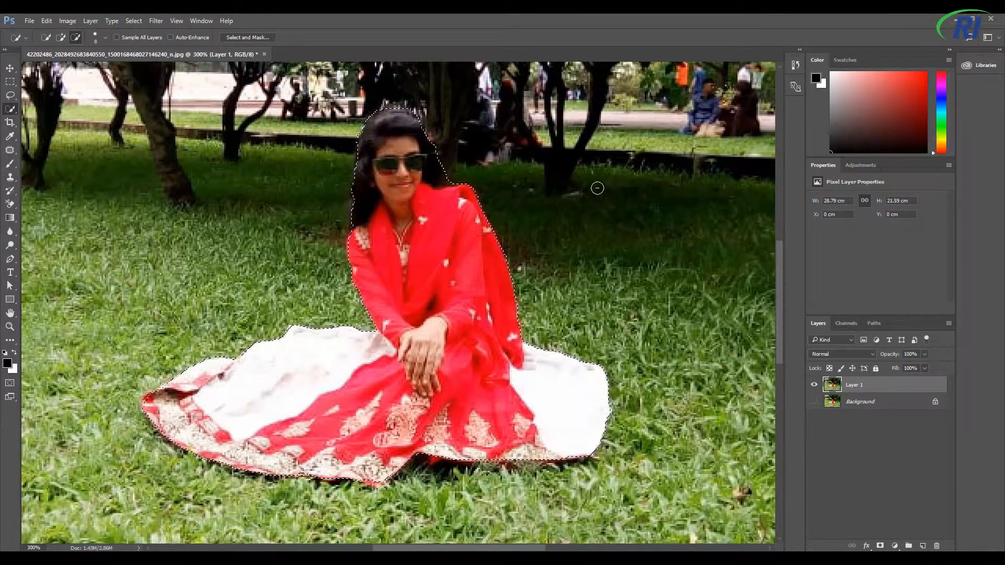
key("ctrl+plus")
key("ctrl+plus")
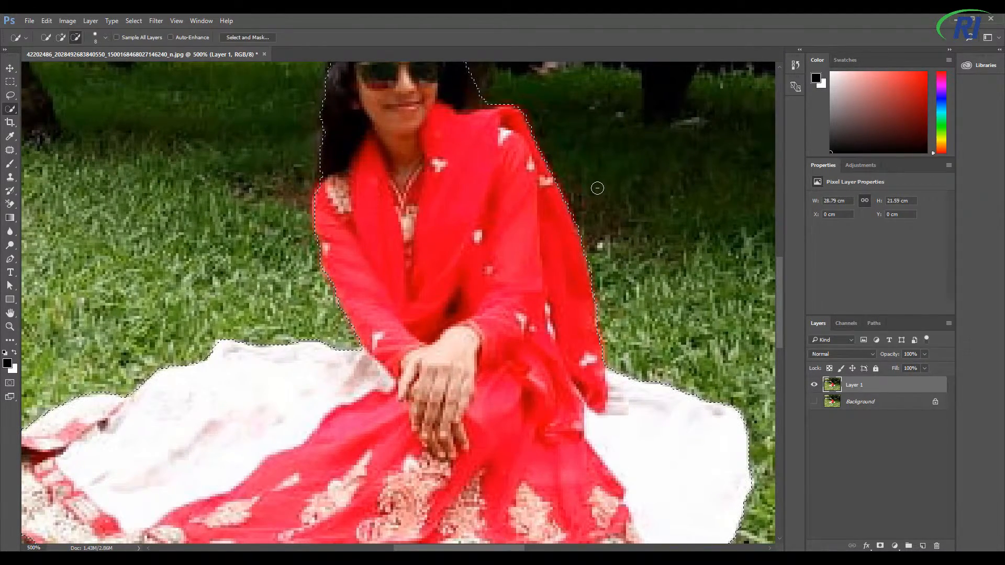
scroll(777, 293, "up", 5)
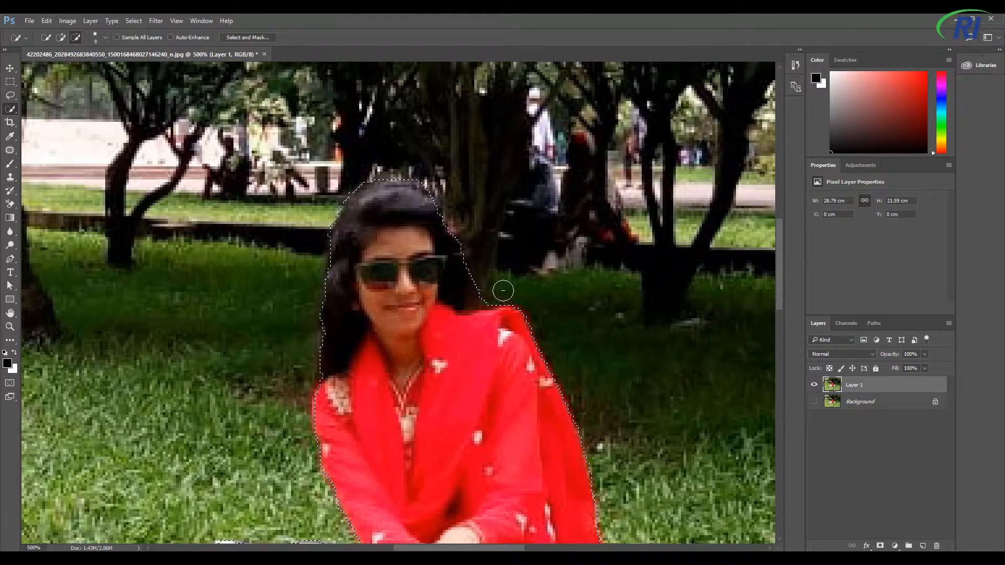
left_click(486, 291)
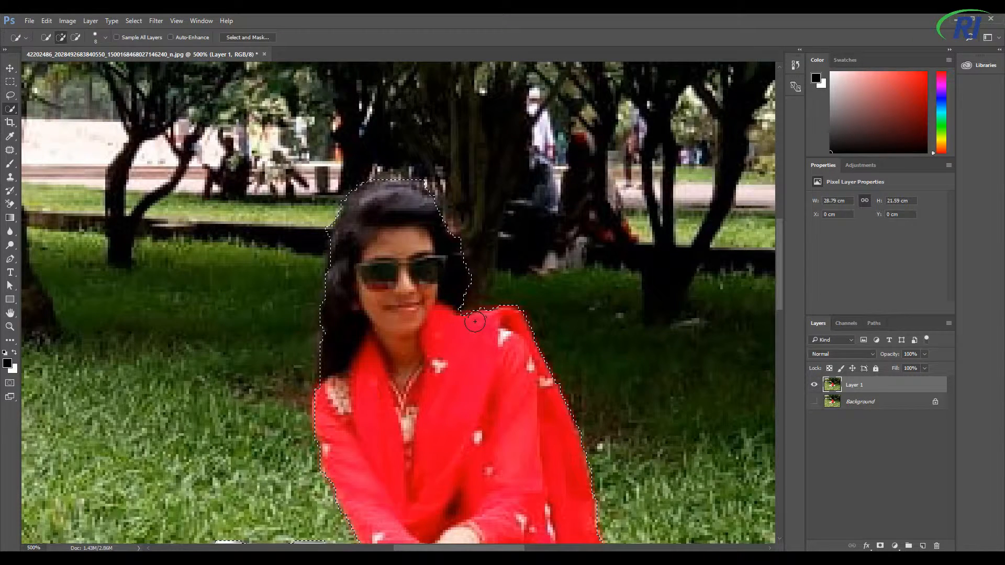
left_click(474, 319)
key("alt")
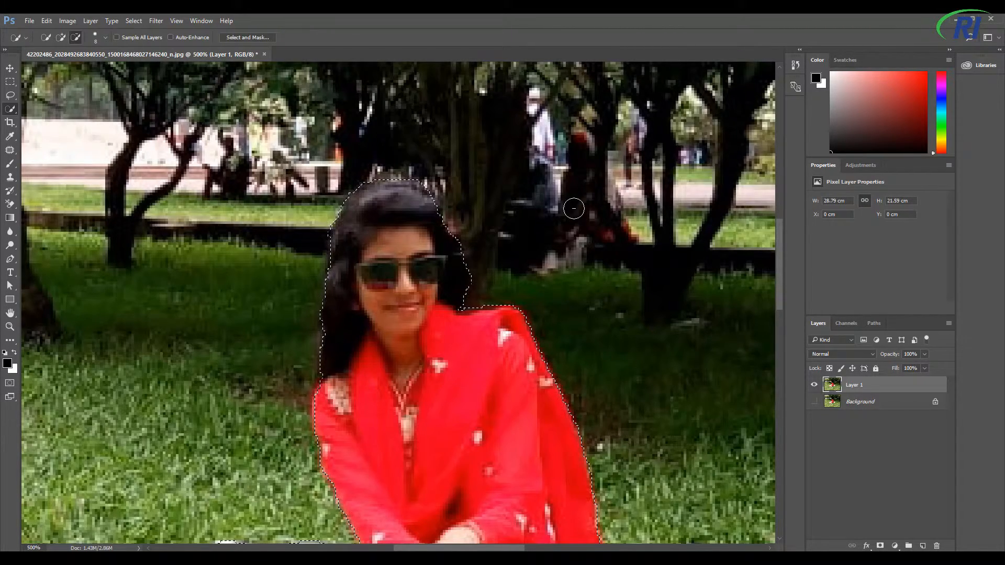
- Examine the selection outline around the skirt hem, arms and head for missed or excess areas
key("ctrl+minus")
key("ctrl+minus")
key("ctrl+minus")
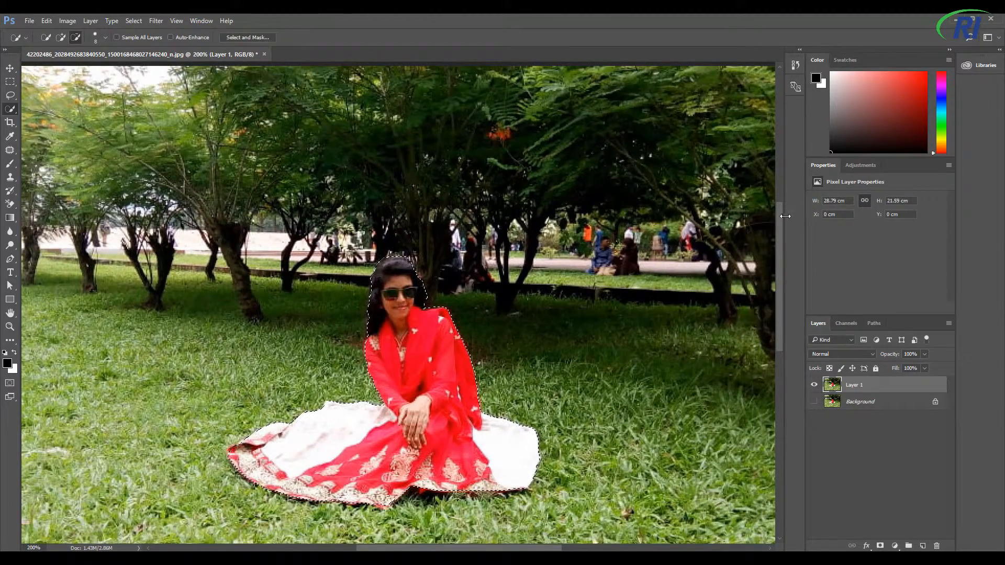
left_click_drag(778, 226, 778, 256)
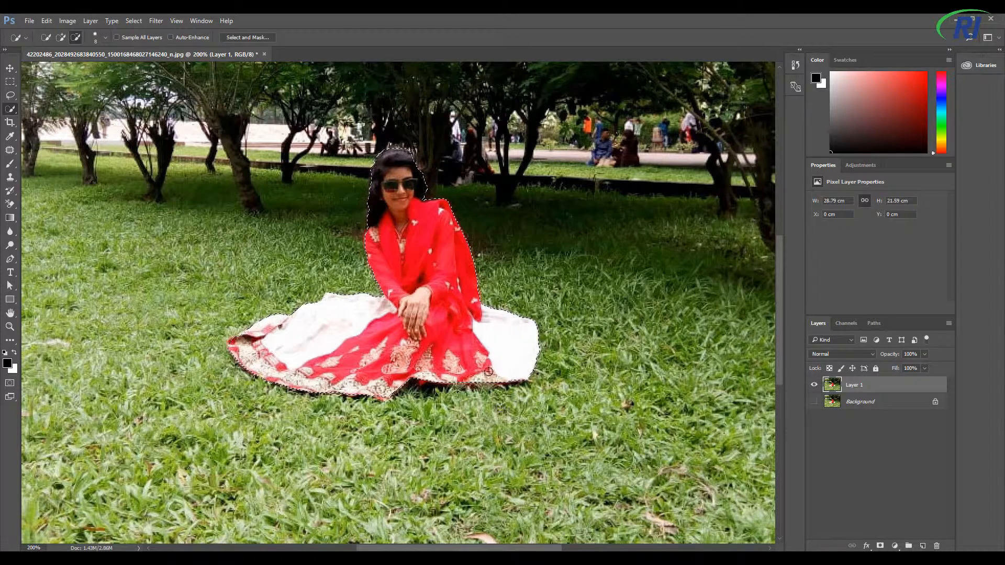
key("ctrl+plus")
key("ctrl+plus")
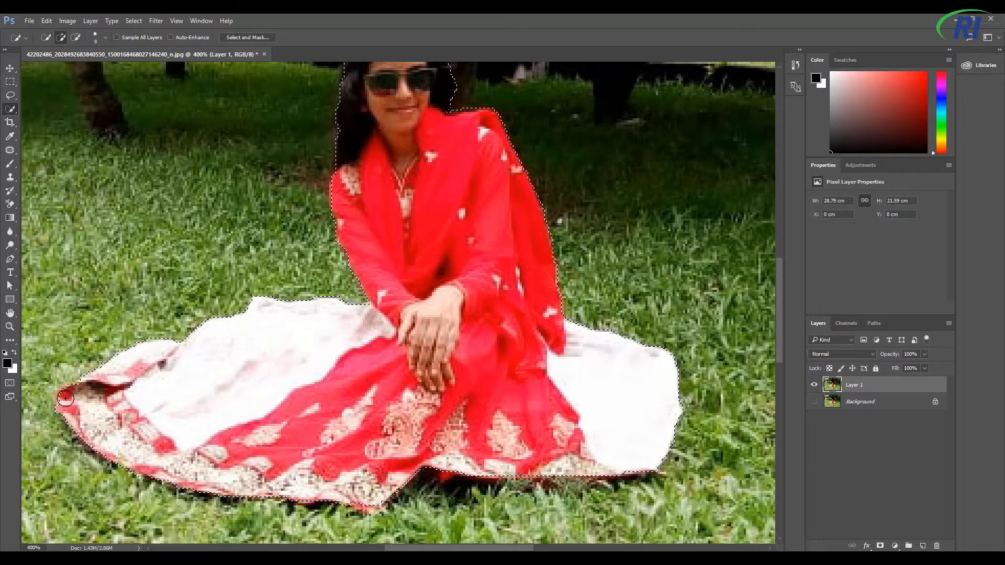
key("alt")
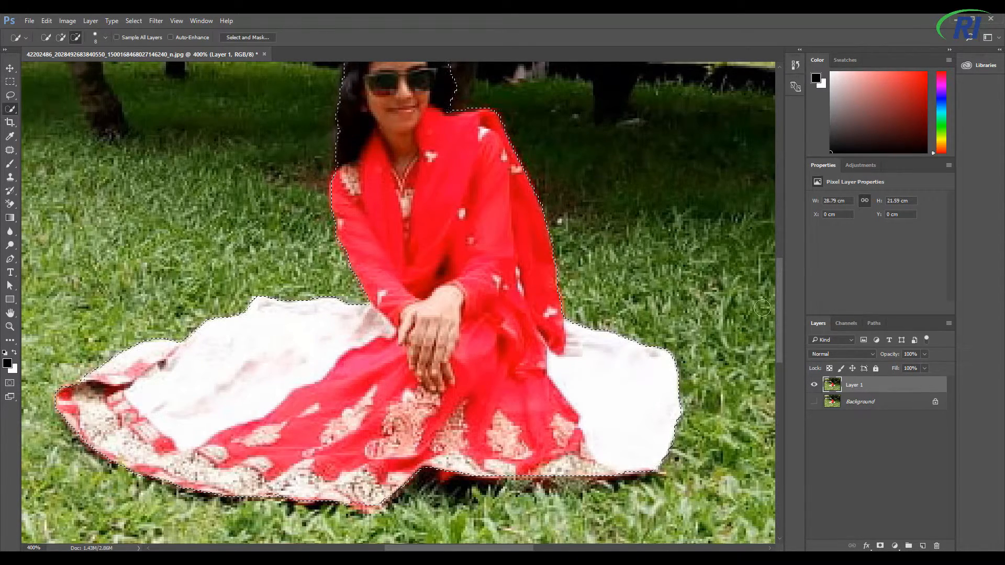
left_click_drag(781, 304, 785, 234)
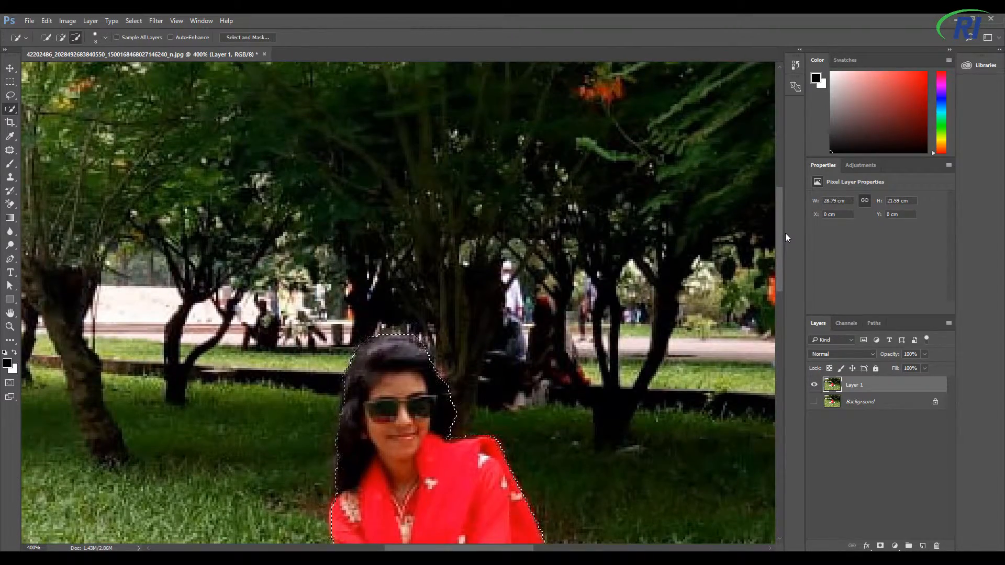
key("ctrl+0")
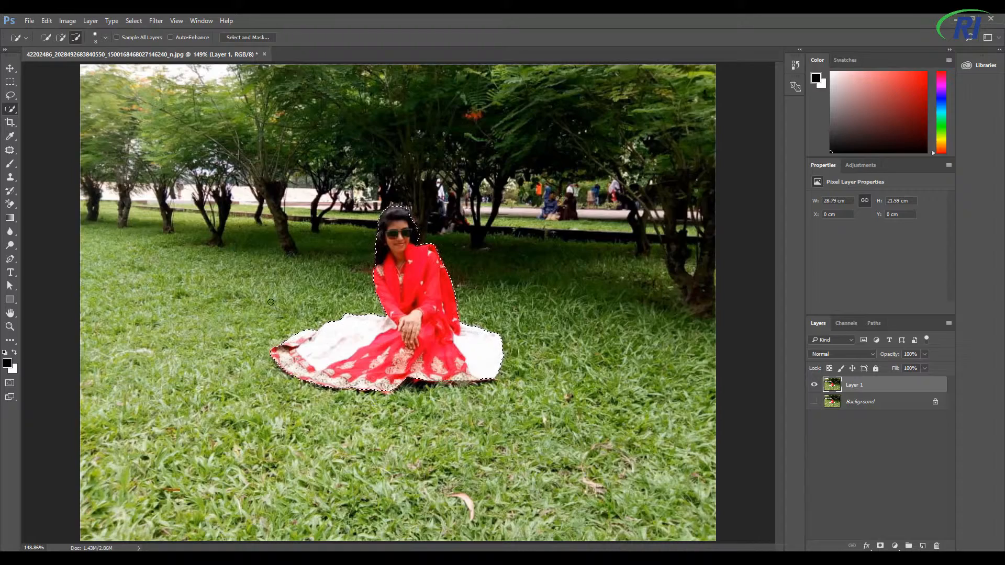
- Refine the woman's selection edges in Select and Mask against transparency and accept the result
left_click(262, 36)
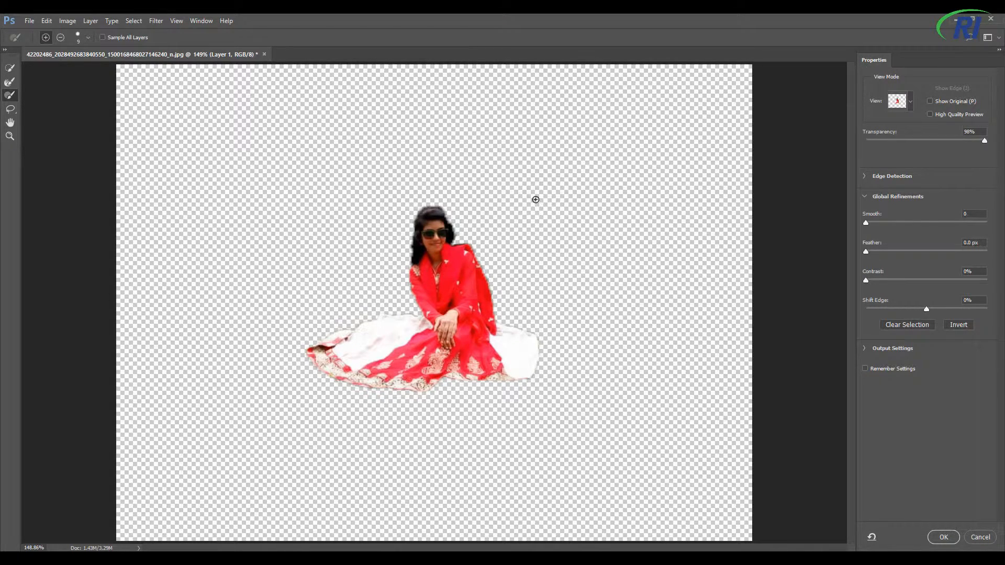
key("ctrl+plus")
key("ctrl+plus")
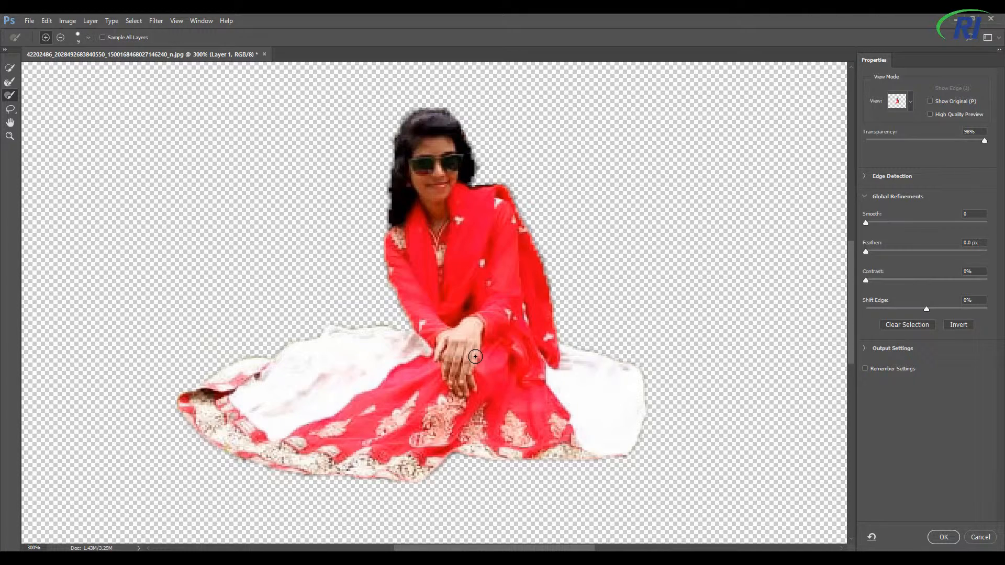
left_click(944, 538)
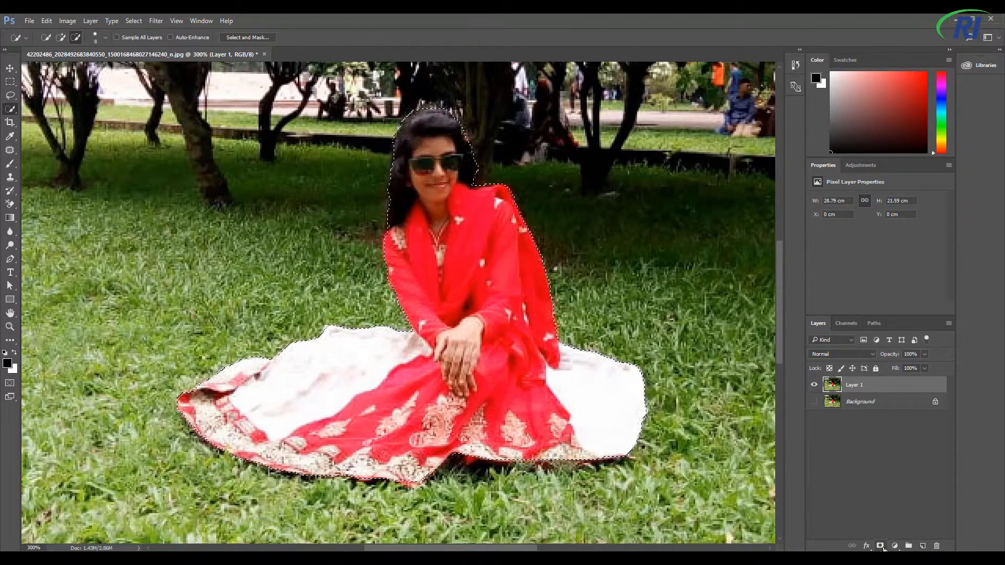
- Add a layer mask to Layer 1 from the selection and apply the mask permanently
left_click(882, 546)
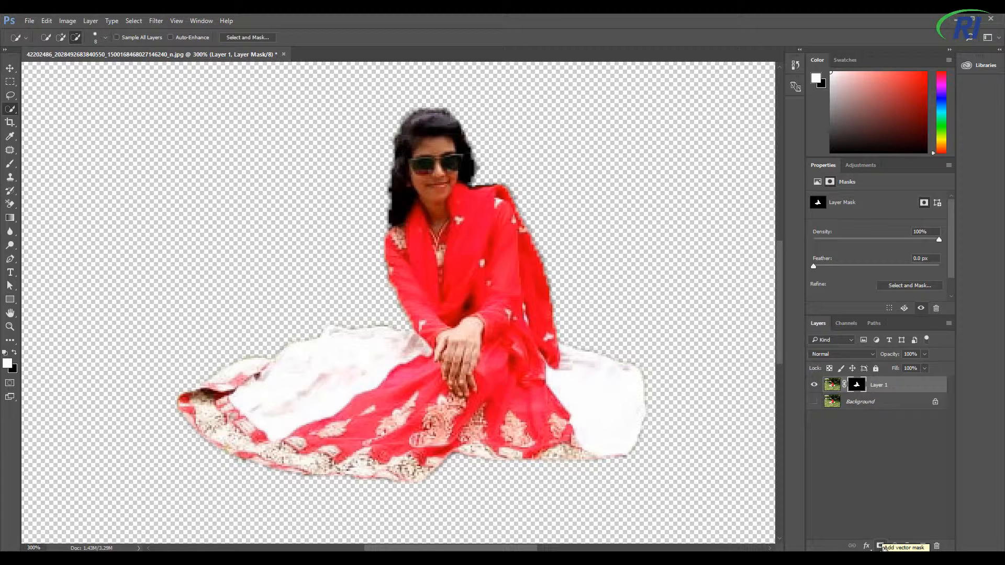
right_click(855, 386)
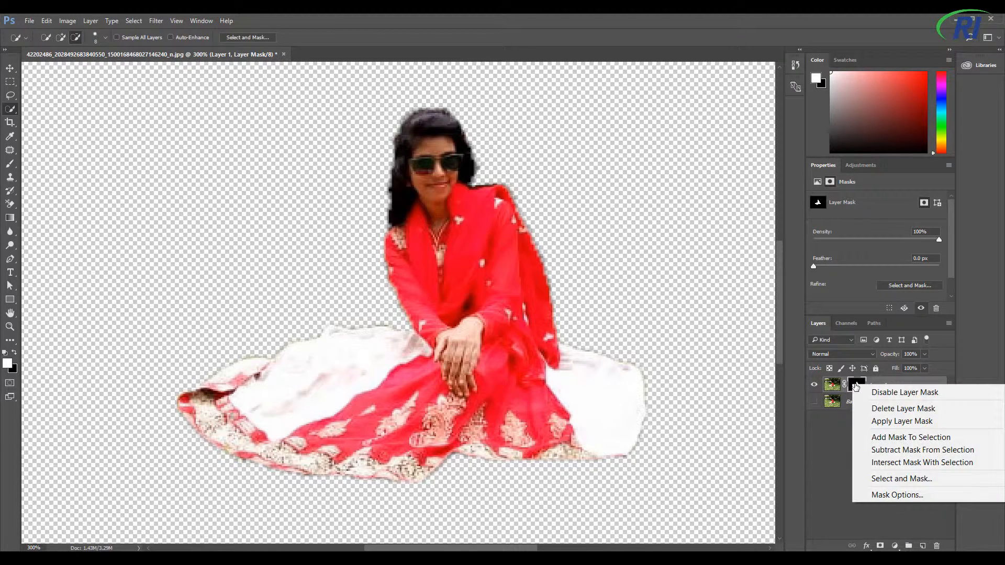
left_click(912, 423)
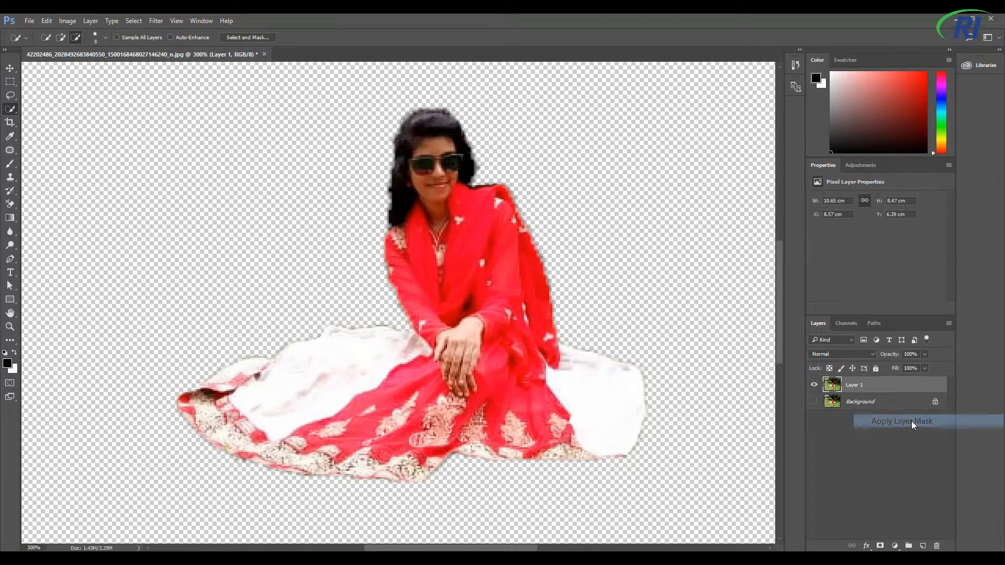
- Compare the cutout with and without the original by toggling the Background layer's visibility, leaving it hidden
left_click(814, 402)
left_click(814, 402)
left_click(814, 402)
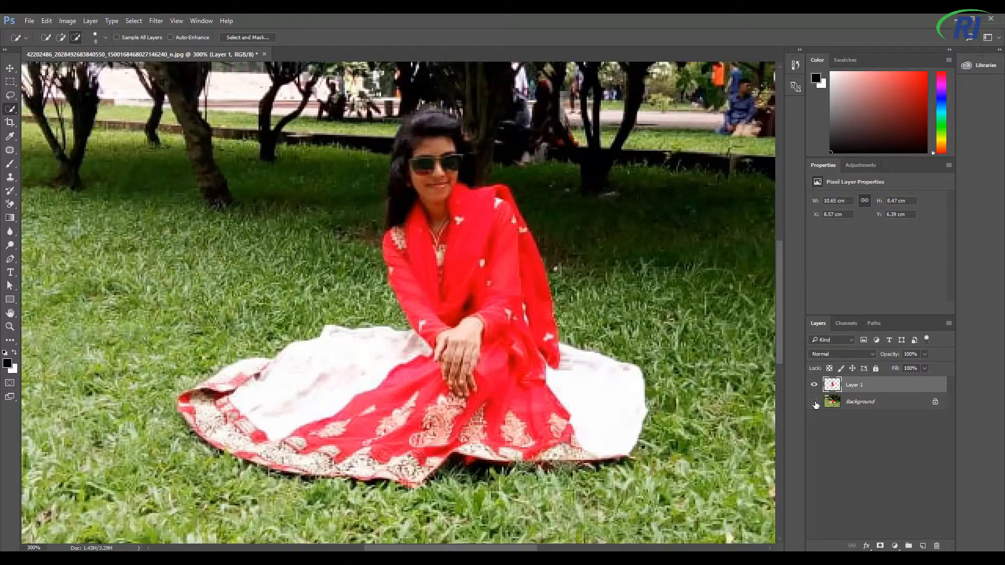
left_click(814, 402)
left_click(814, 402)
left_click(814, 402)
- Duplicate the hidden Background layer and make the copy visible beneath Layer 1
left_click(882, 408)
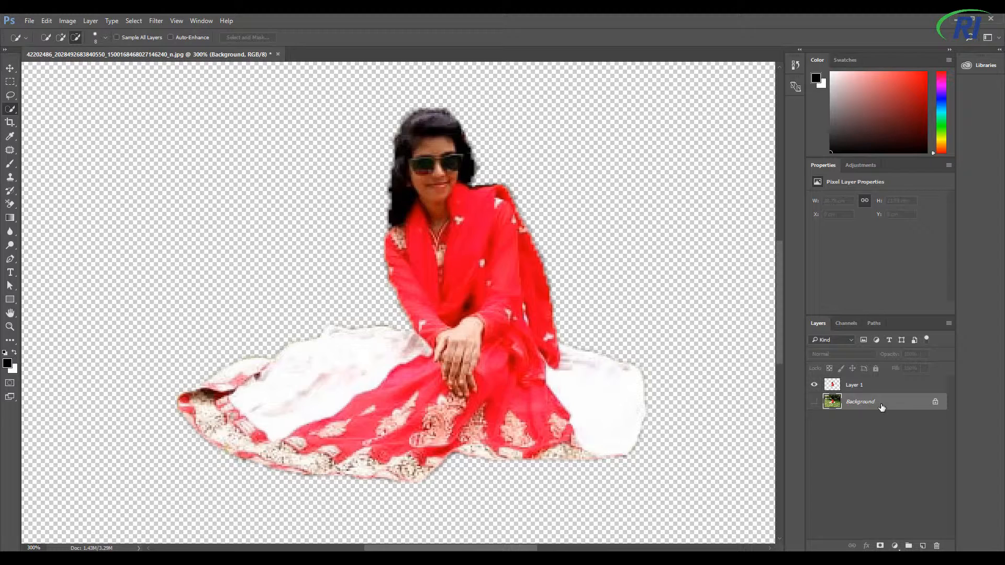
key("ctrl+j")
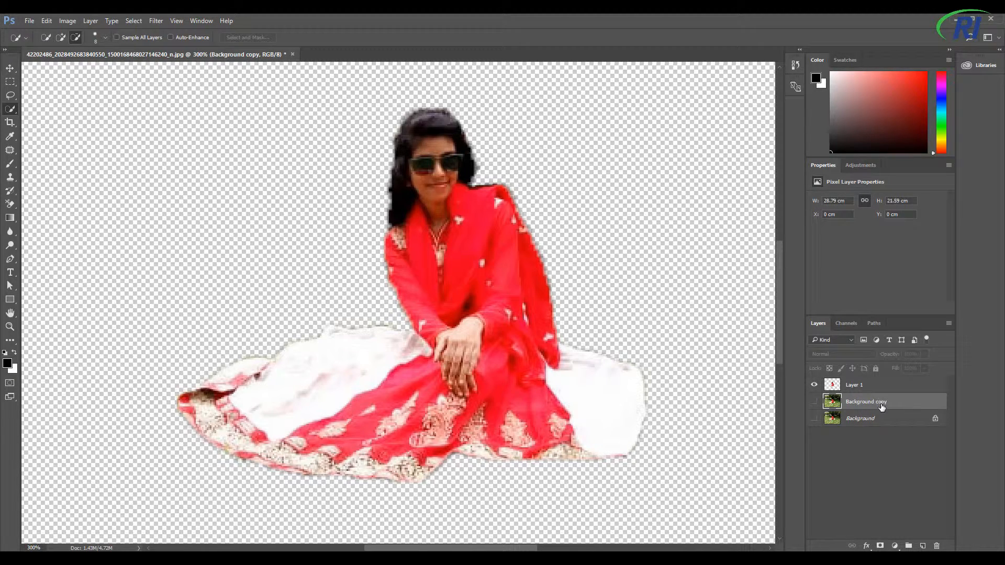
left_click(814, 402)
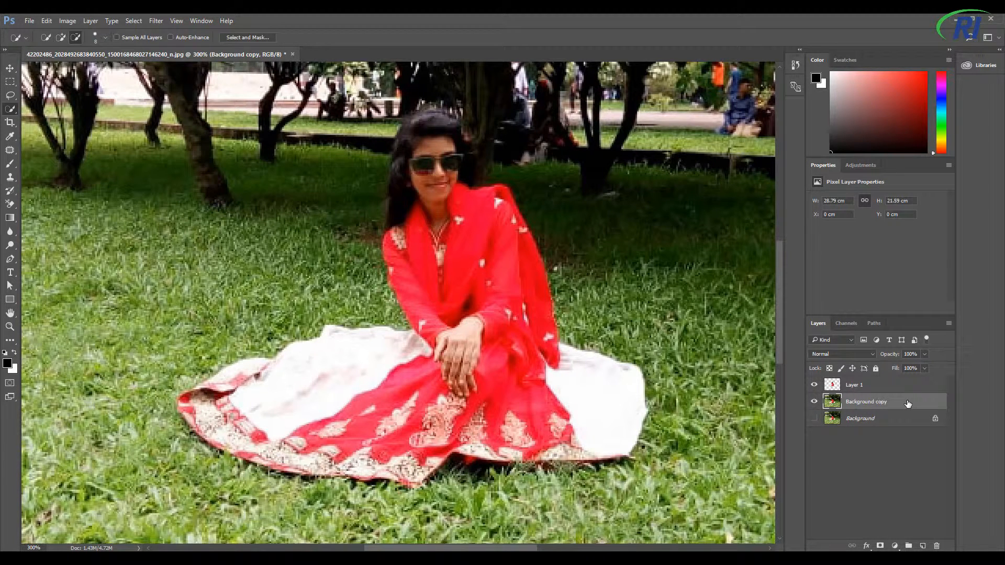
- Add a Brightness/Contrast adjustment above the Background copy with brightness about 15 and contrast about -20
left_click(865, 165)
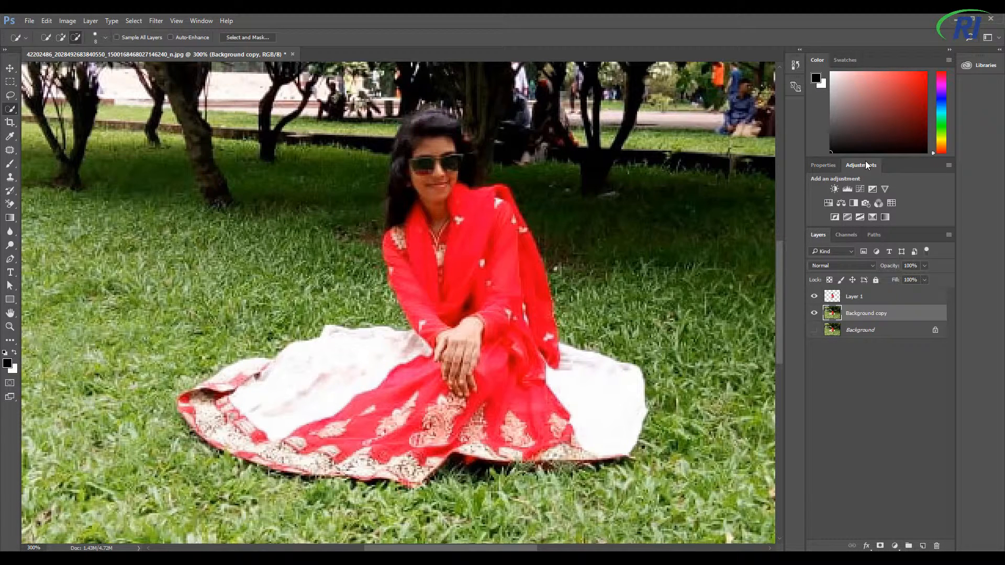
left_click(834, 189)
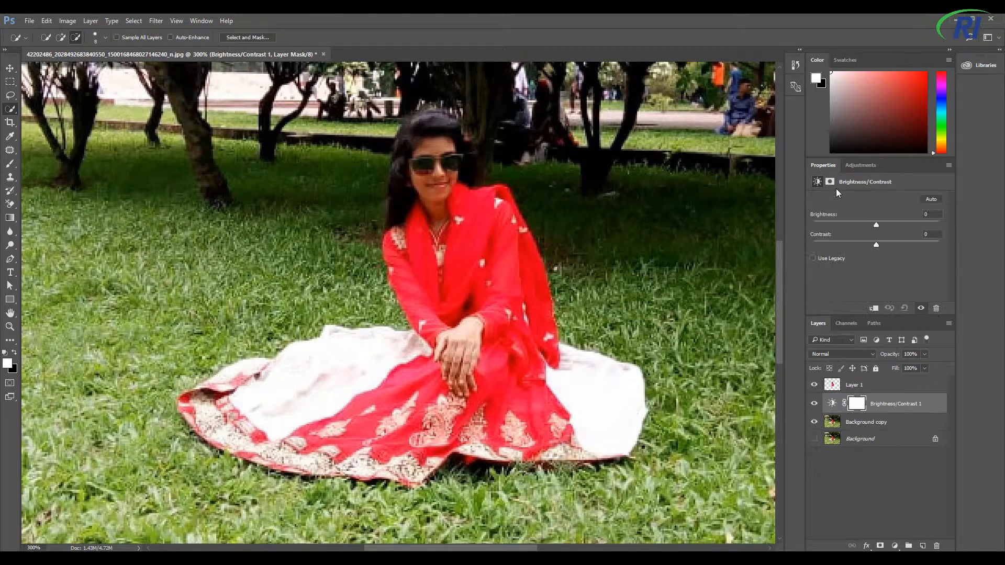
left_click_drag(876, 224, 853, 247)
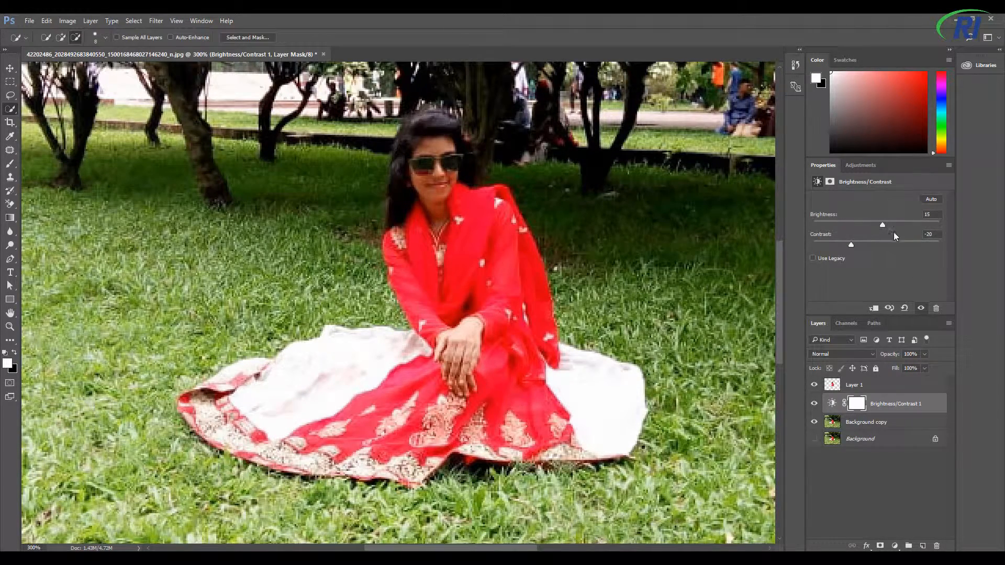
mouse_move(878, 226)
left_mouse_down()
mouse_move(900, 221)
mouse_move(884, 221)
left_mouse_up()
- Add a Color Balance adjustment beneath Layer 1 with midtones at about -14 cyan-red, +100 magenta-green and -49 yellow-blue
left_click(872, 166)
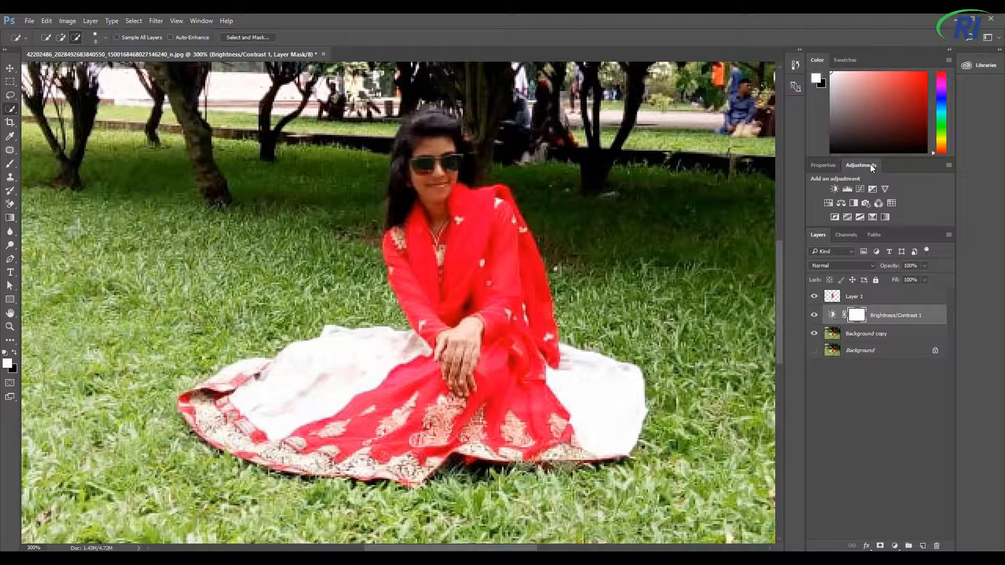
left_click(840, 204)
mouse_move(868, 222)
left_mouse_down()
mouse_move(900, 221)
mouse_move(852, 221)
mouse_move(870, 240)
left_mouse_up()
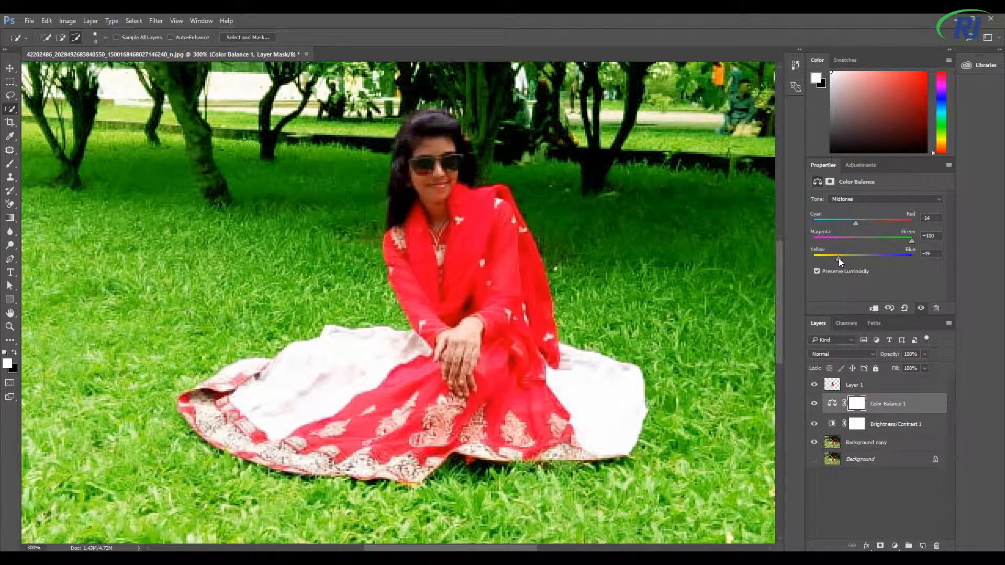
mouse_move(831, 258)
left_mouse_down()
mouse_move(799, 264)
mouse_move(838, 263)
left_mouse_up()
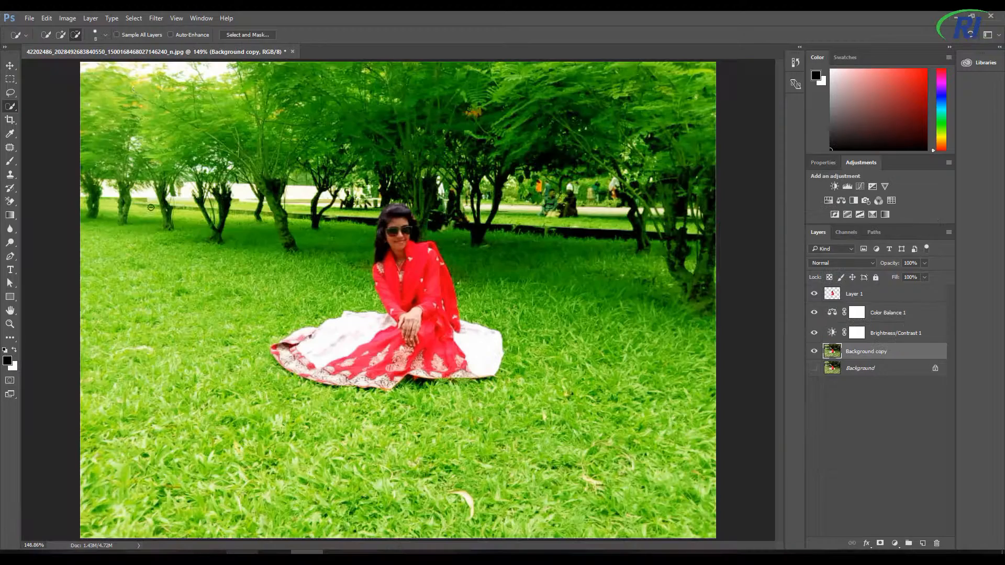
- Apply a 15 px Tilt-Shift blur to the Background copy, blurring the trees behind the woman and keeping the foreground grass sharp
left_click(156, 21)
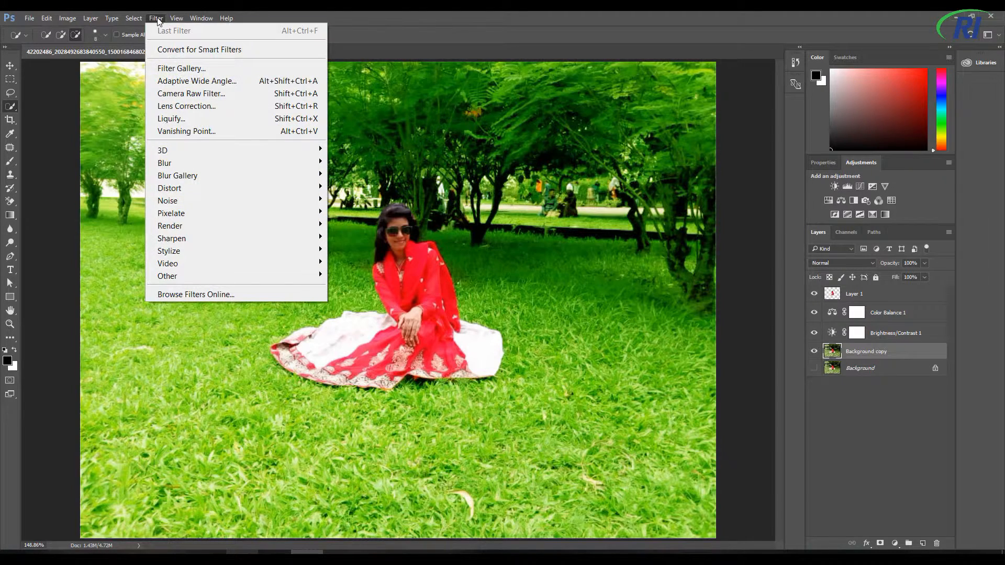
mouse_move(190, 164)
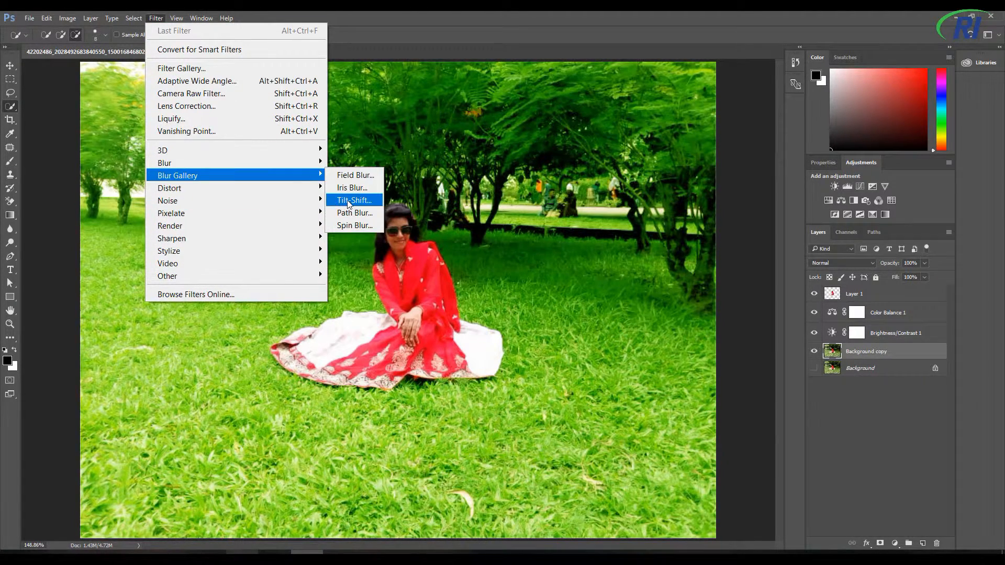
left_click(348, 201)
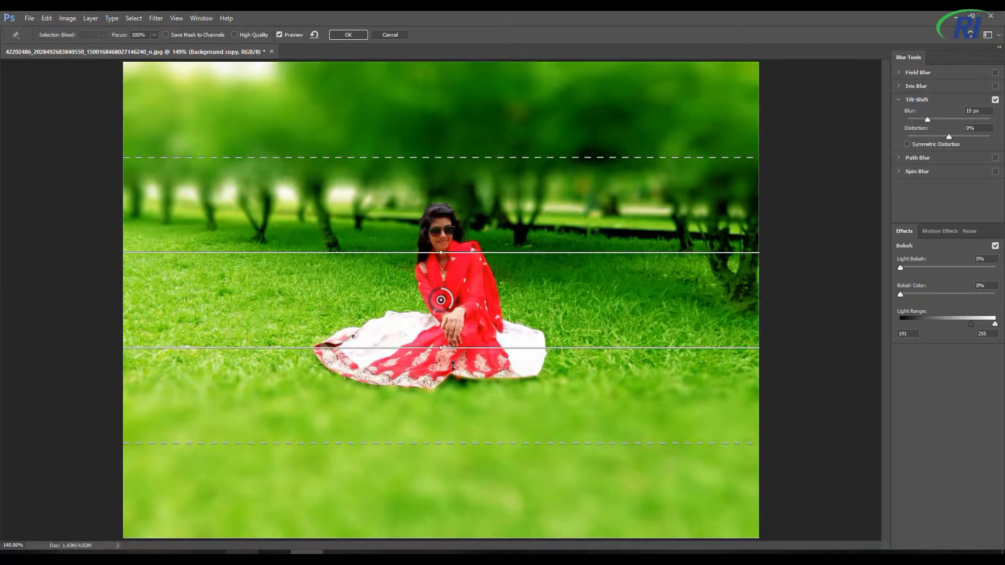
left_click_drag(453, 365, 437, 523)
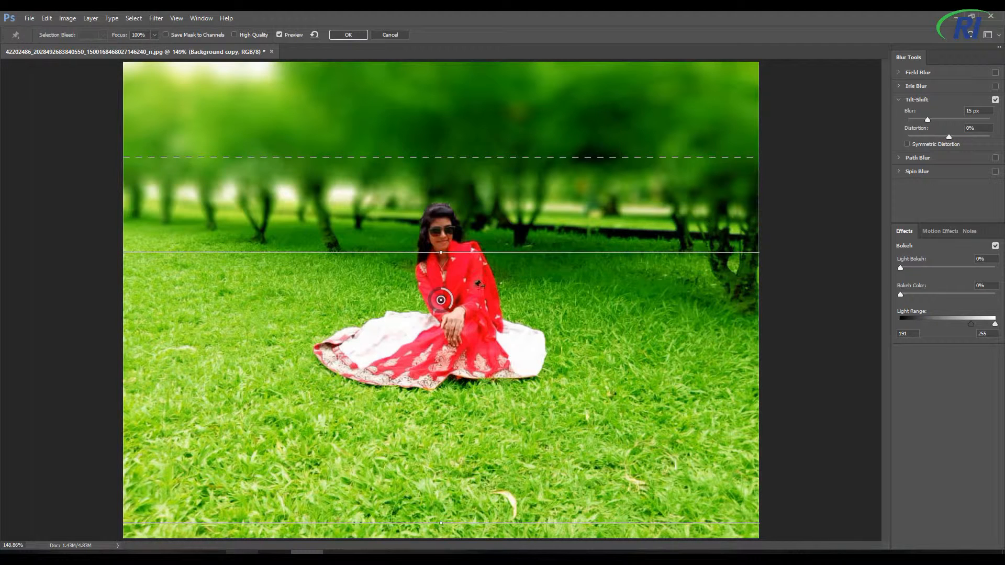
left_click_drag(480, 254, 473, 300)
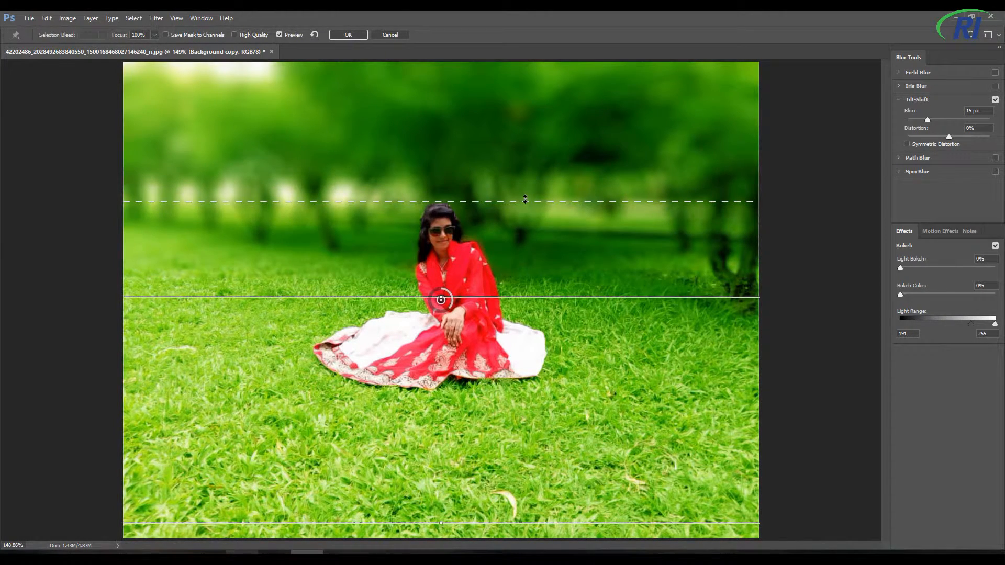
left_click_drag(525, 200, 530, 120)
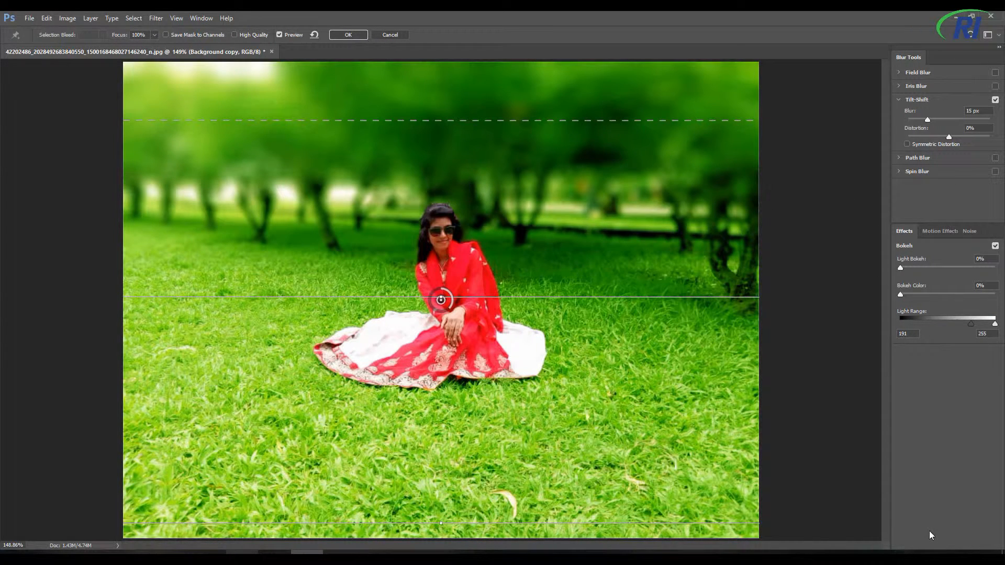
left_click(348, 35)
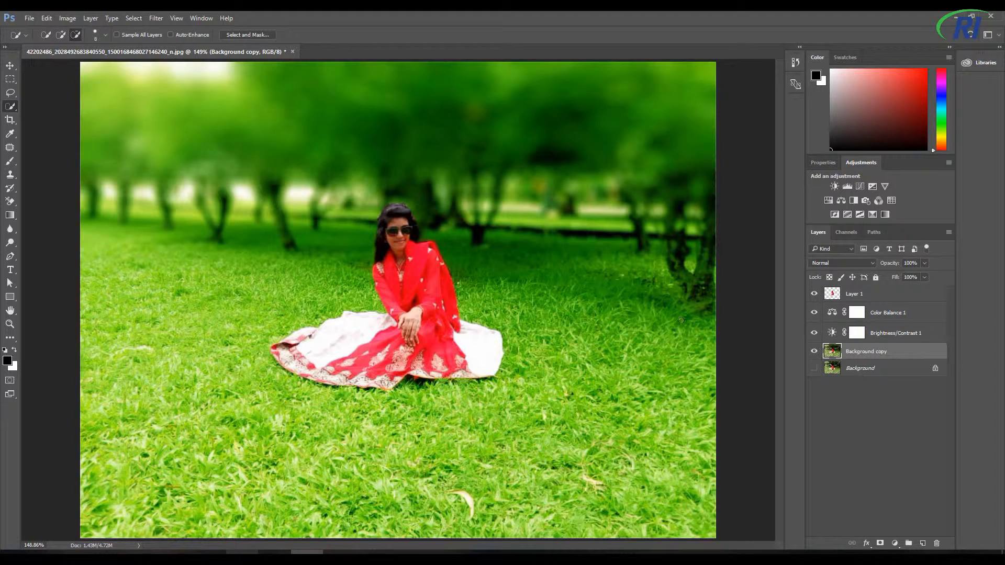
- Add a Brightness/Contrast adjustment above Layer 1 with brightness 9 and contrast 7
left_click(864, 296)
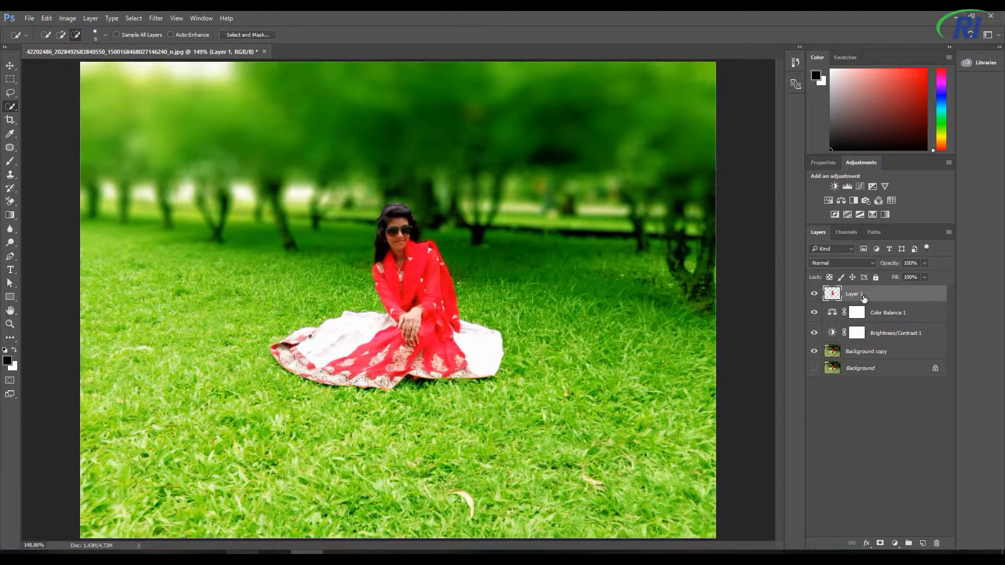
left_click(835, 186)
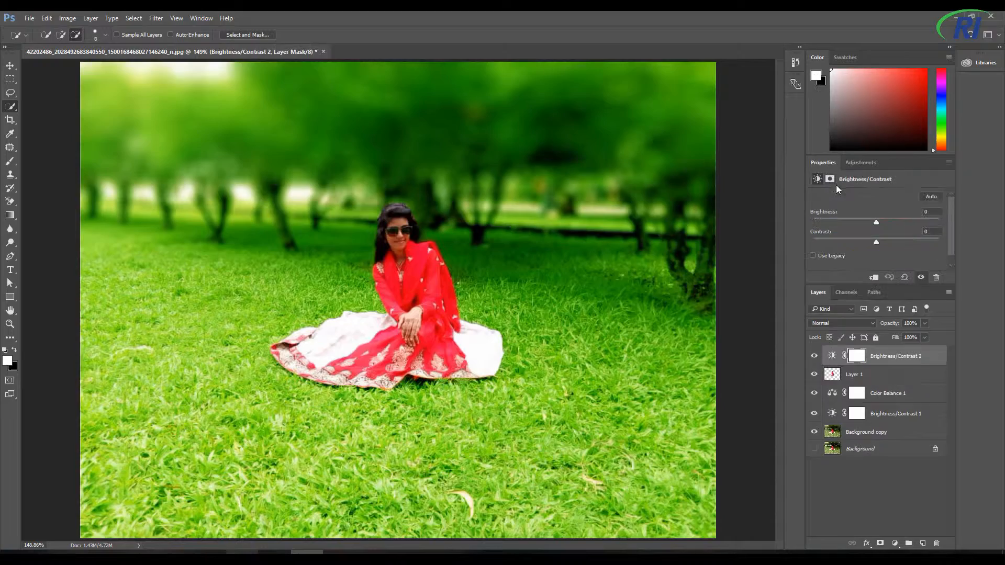
mouse_move(877, 224)
left_mouse_down()
mouse_move(900, 222)
mouse_move(872, 231)
mouse_move(887, 231)
left_mouse_up()
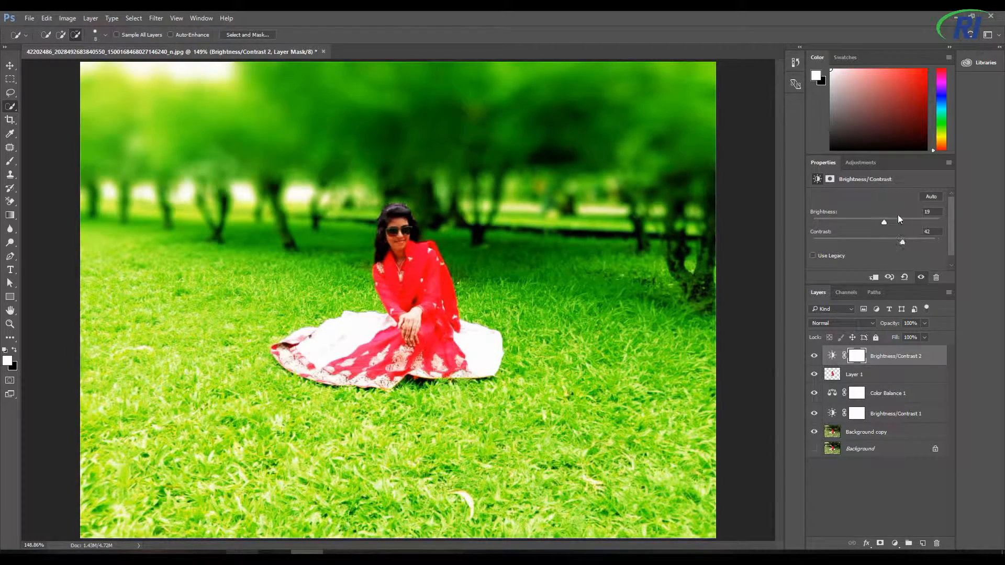
left_click_drag(884, 222, 879, 223)
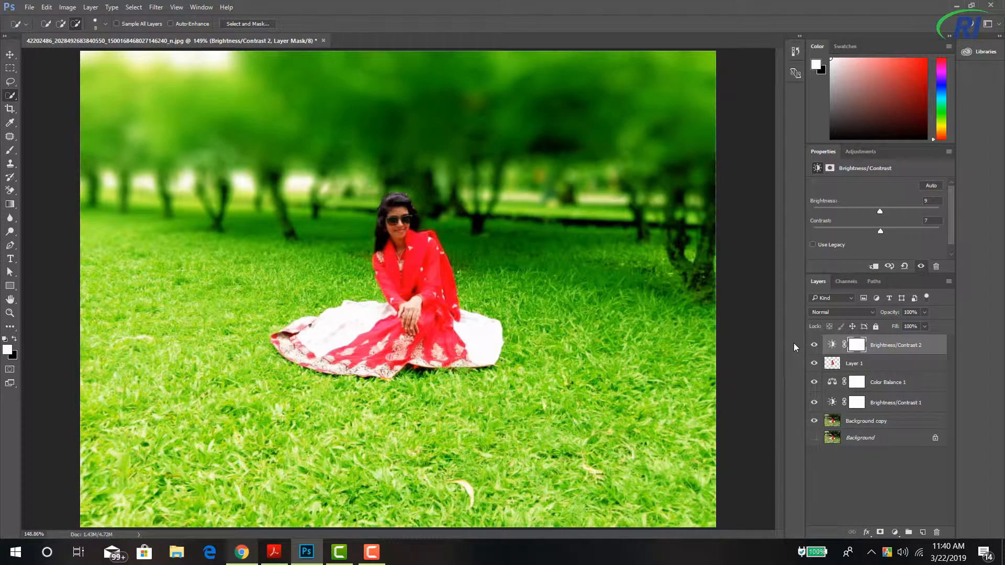
- Export the image as a 100% quality JPG into New folder, inserting 22 before the final 0 of the file name
left_click(30, 8)
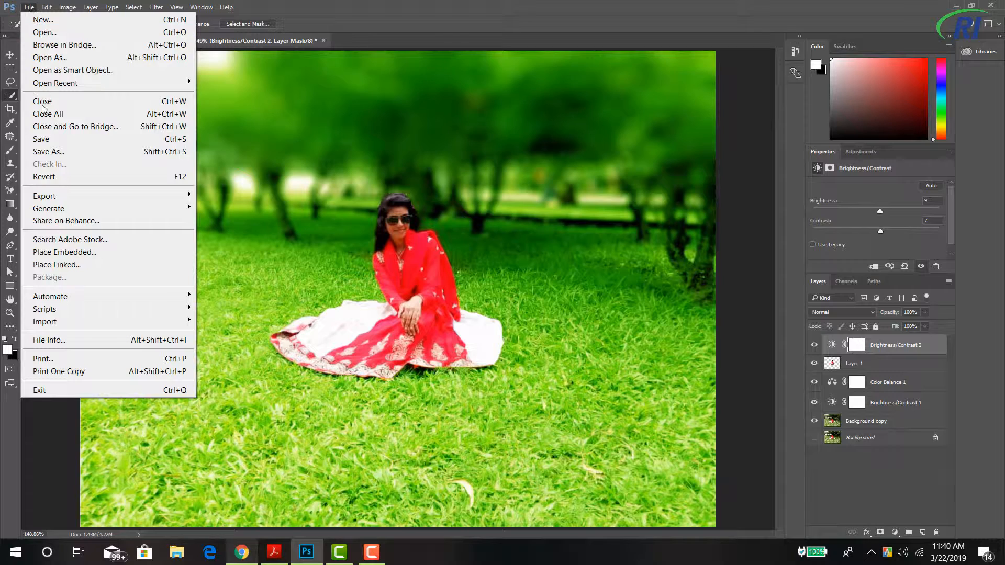
mouse_move(70, 199)
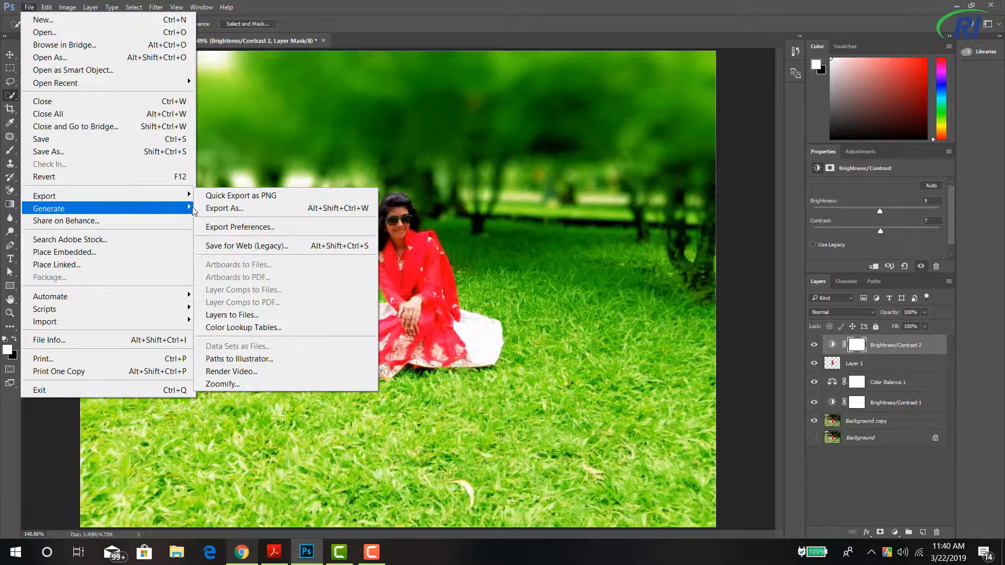
left_click(234, 209)
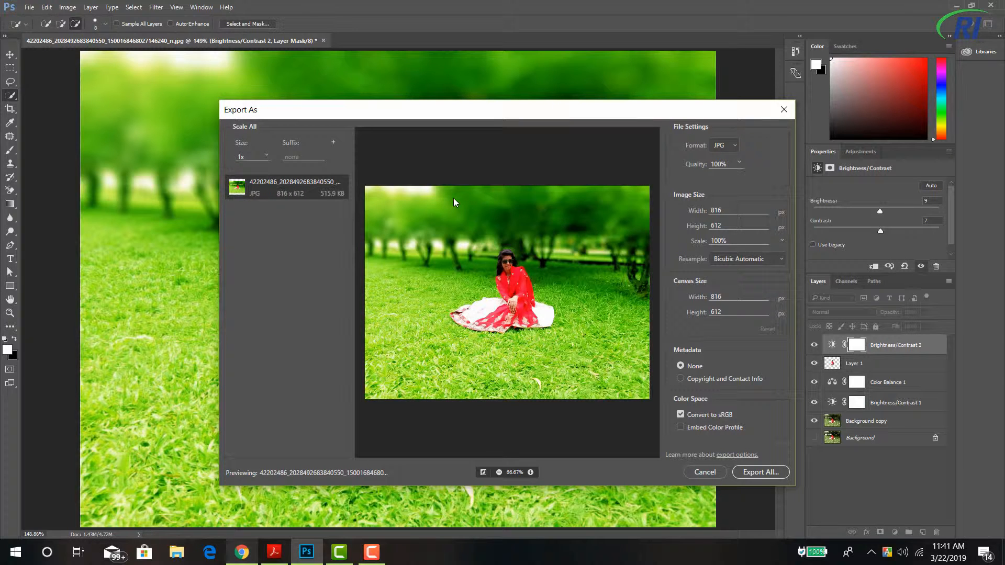
left_click(747, 474)
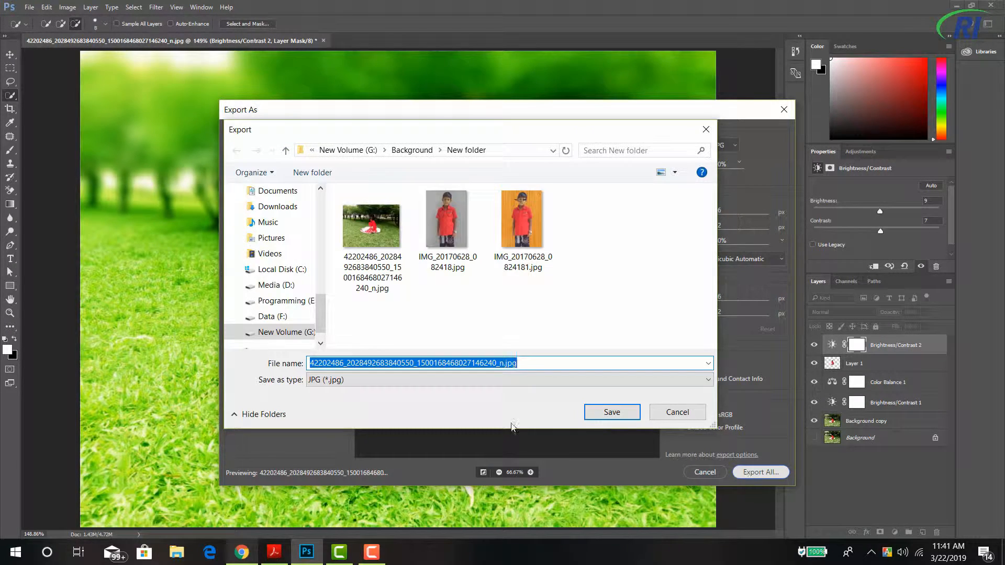
left_click(494, 362)
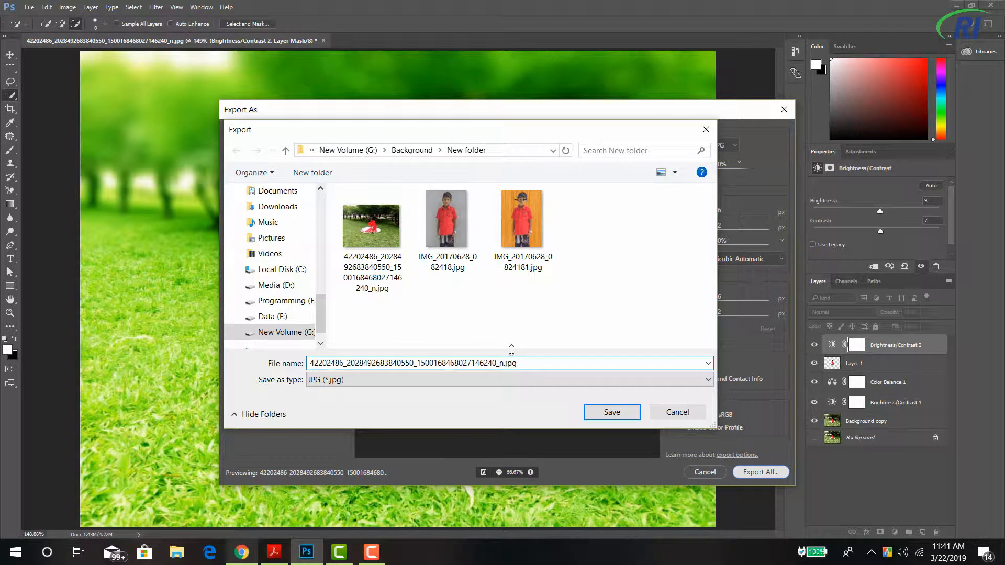
type("22")
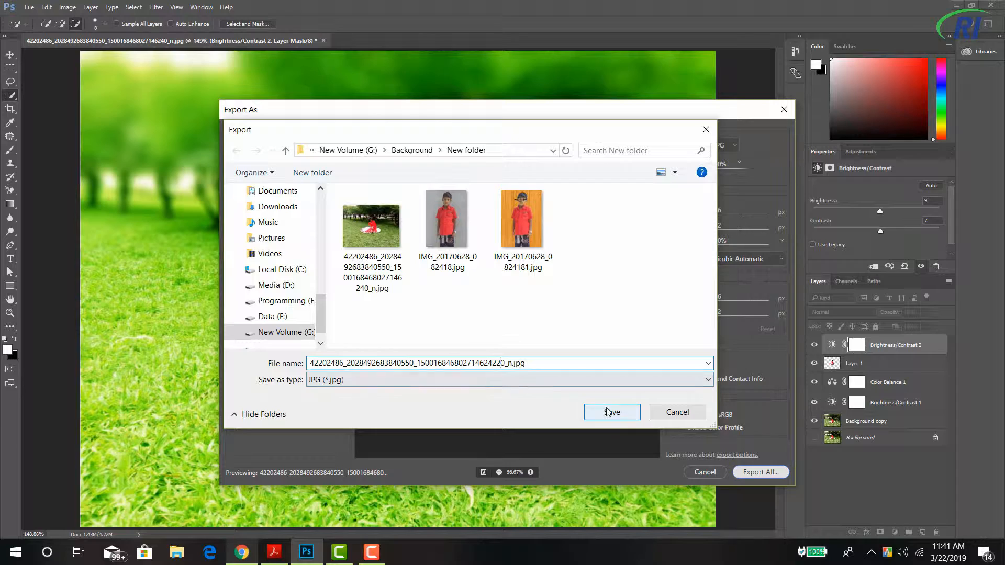
left_click(608, 412)
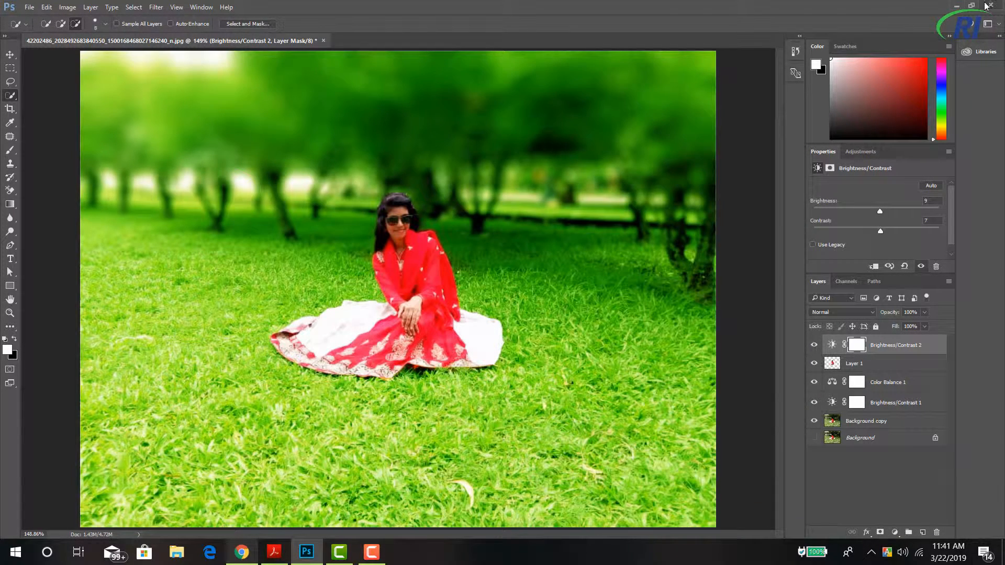
- Quit Photoshop without saving the changes to the document
left_click(987, 5)
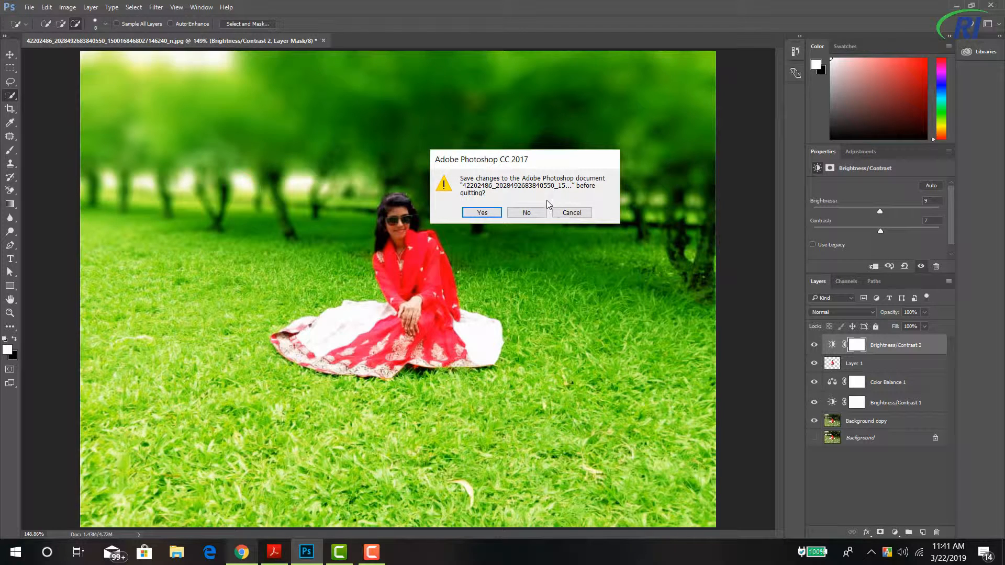
left_click(533, 211)
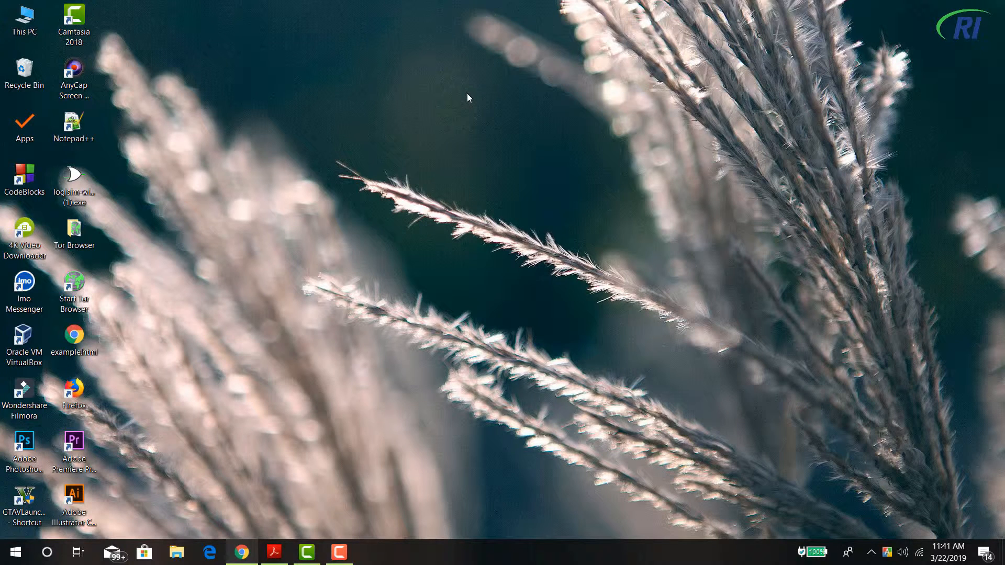
right_click(468, 98)
left_click(542, 132)
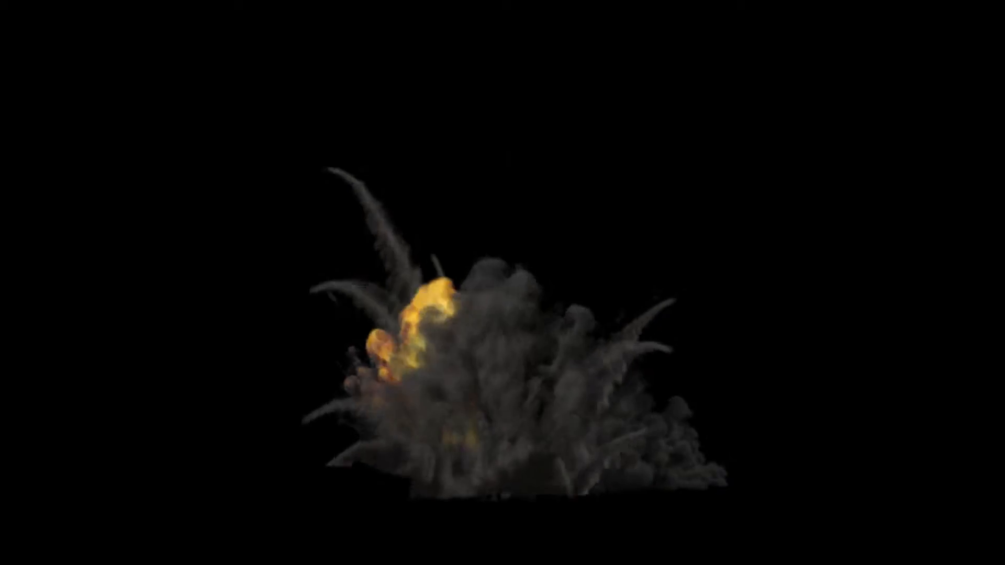